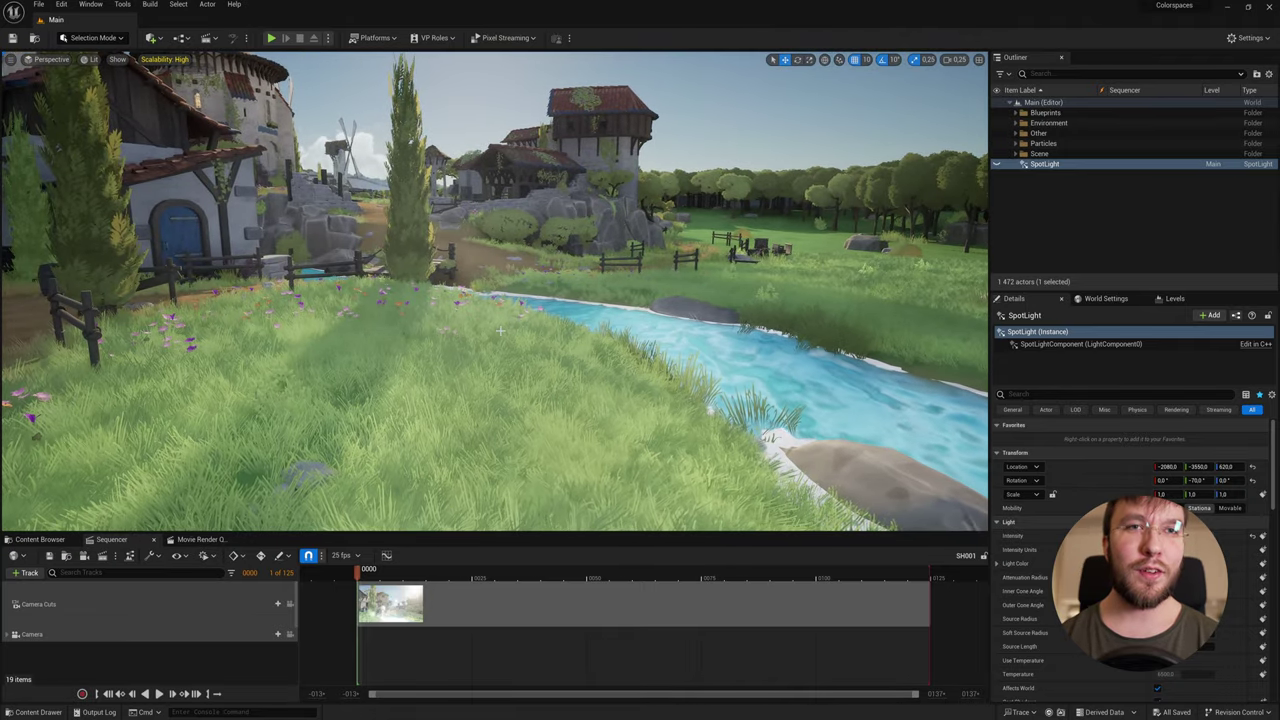
Step: Pilot the viewport through the Camera actor to frame the village shot
right_click_drag(500, 331, 500, 331)
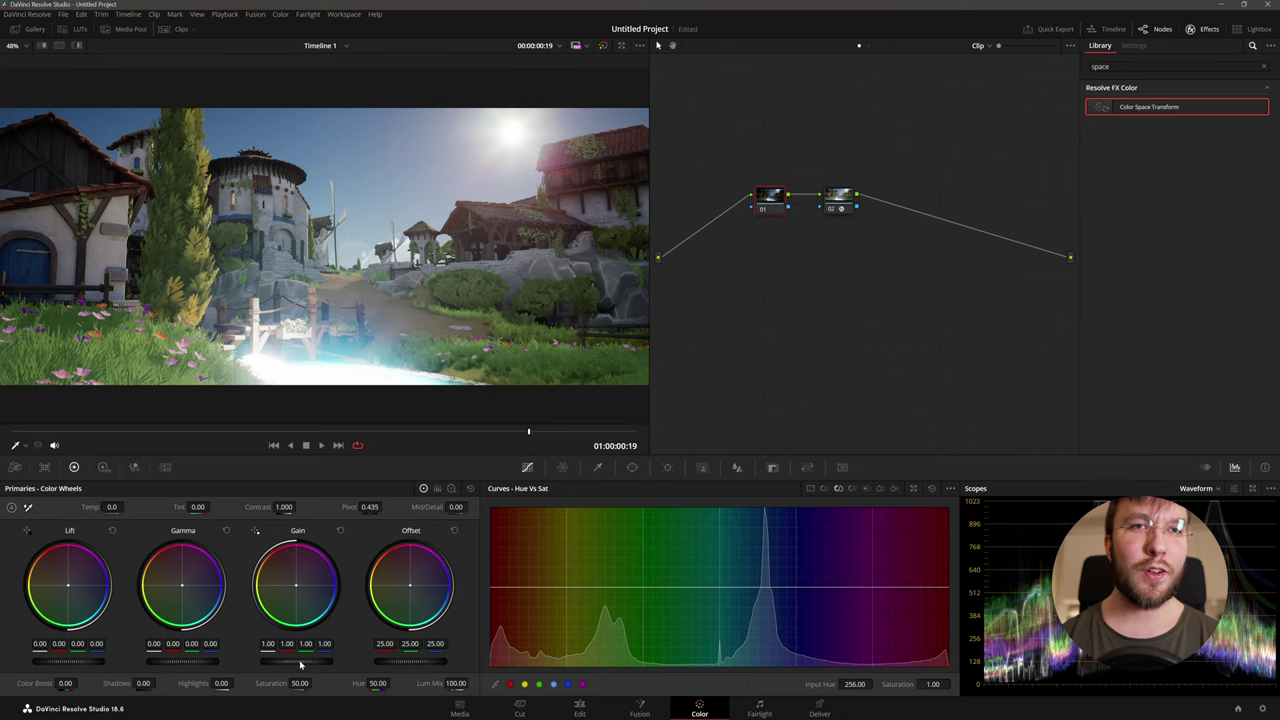
mouse_move(300, 664)
left_mouse_down()
mouse_move(220, 664)
mouse_move(300, 664)
mouse_move(285, 664)
left_mouse_up()
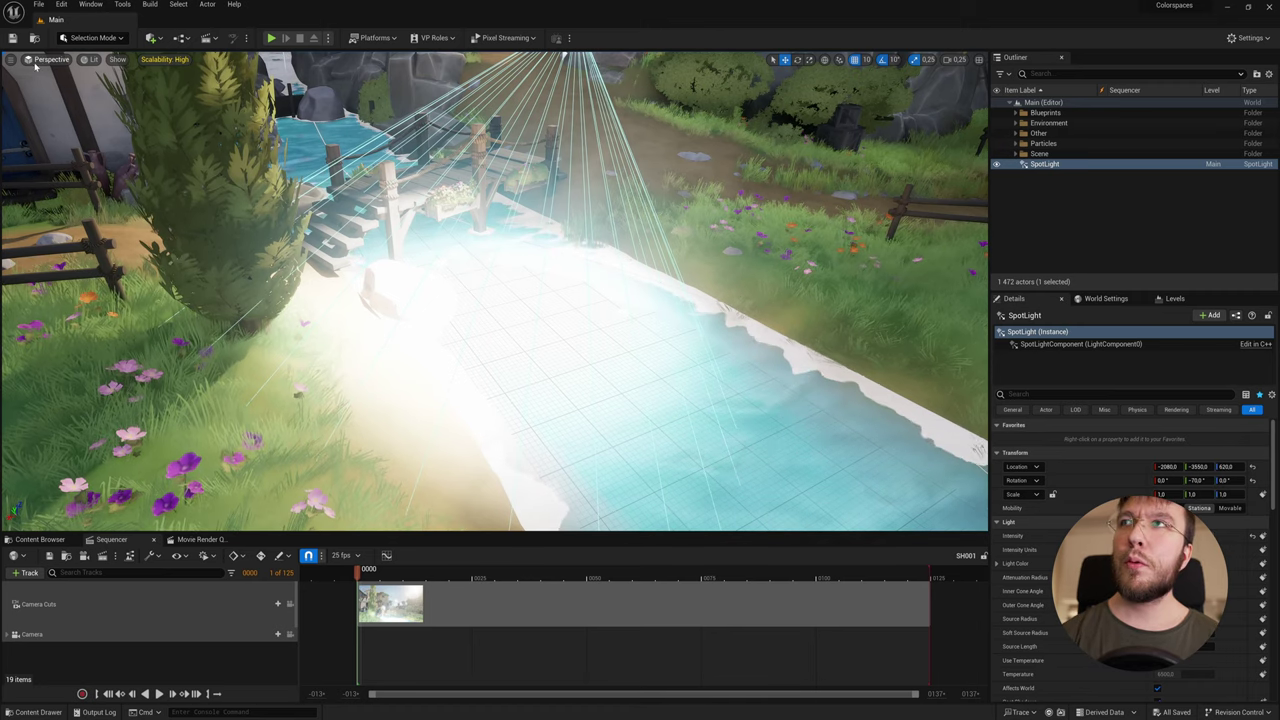
left_click(50, 59)
left_click(61, 176)
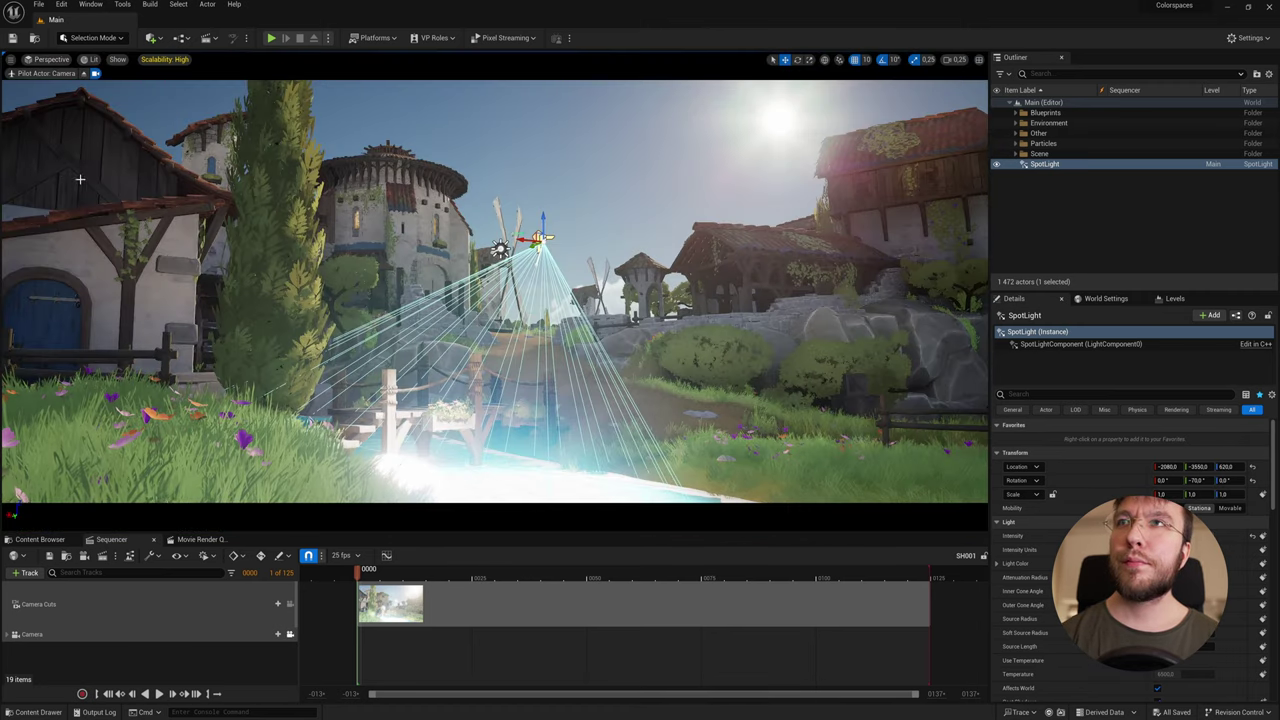
Step: Open Movie Render Queue from Window > Cinematics and queue an SH001 render job
left_click(600, 215)
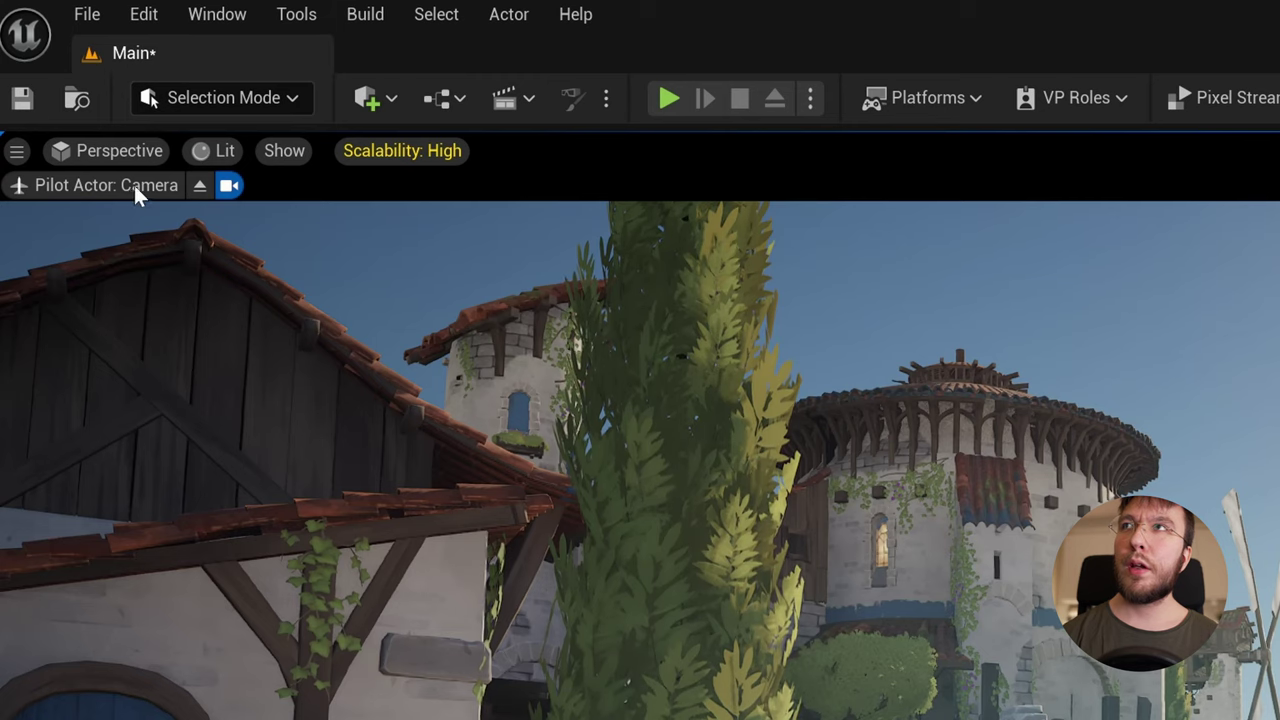
left_click(214, 15)
mouse_move(257, 86)
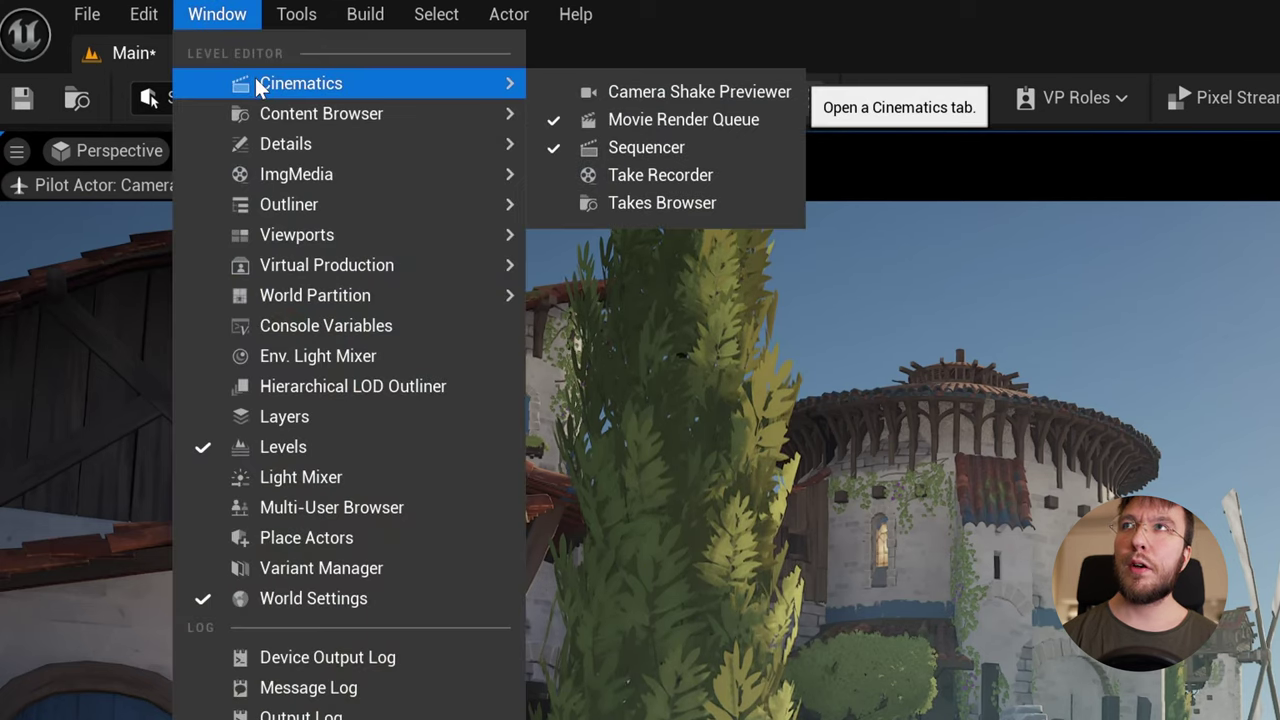
left_click(640, 118)
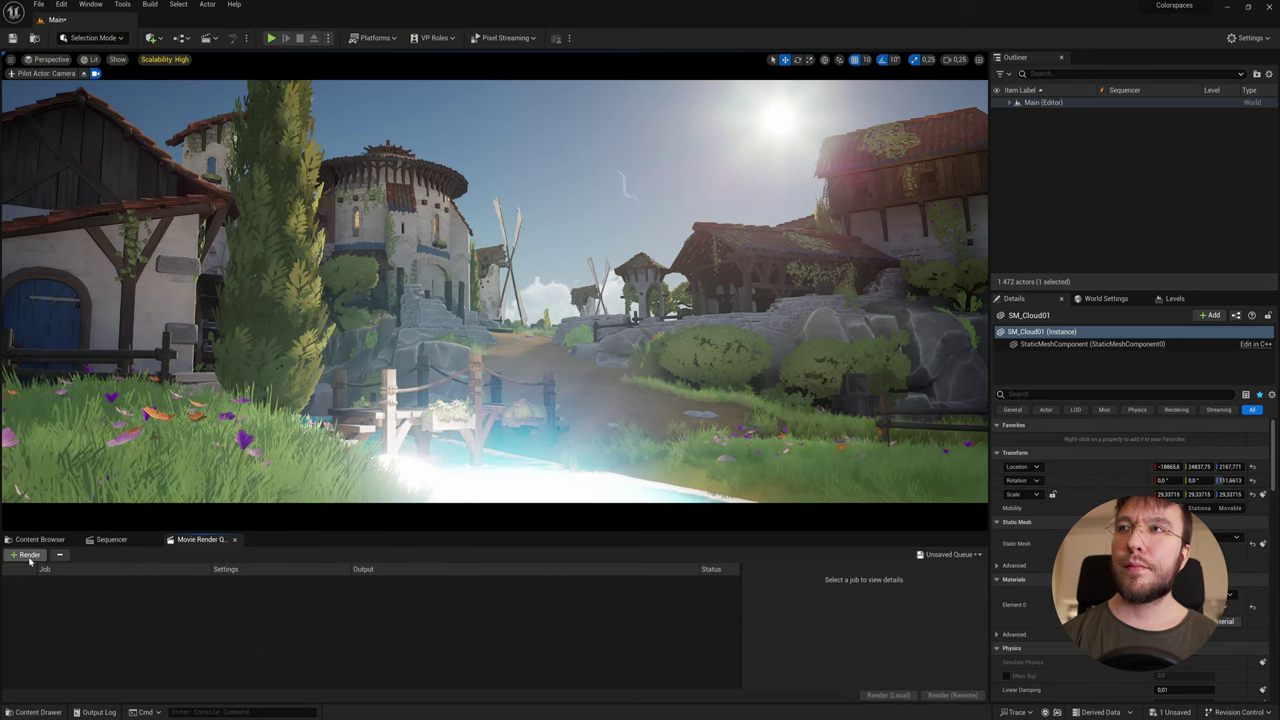
left_click(25, 554)
left_click(77, 480)
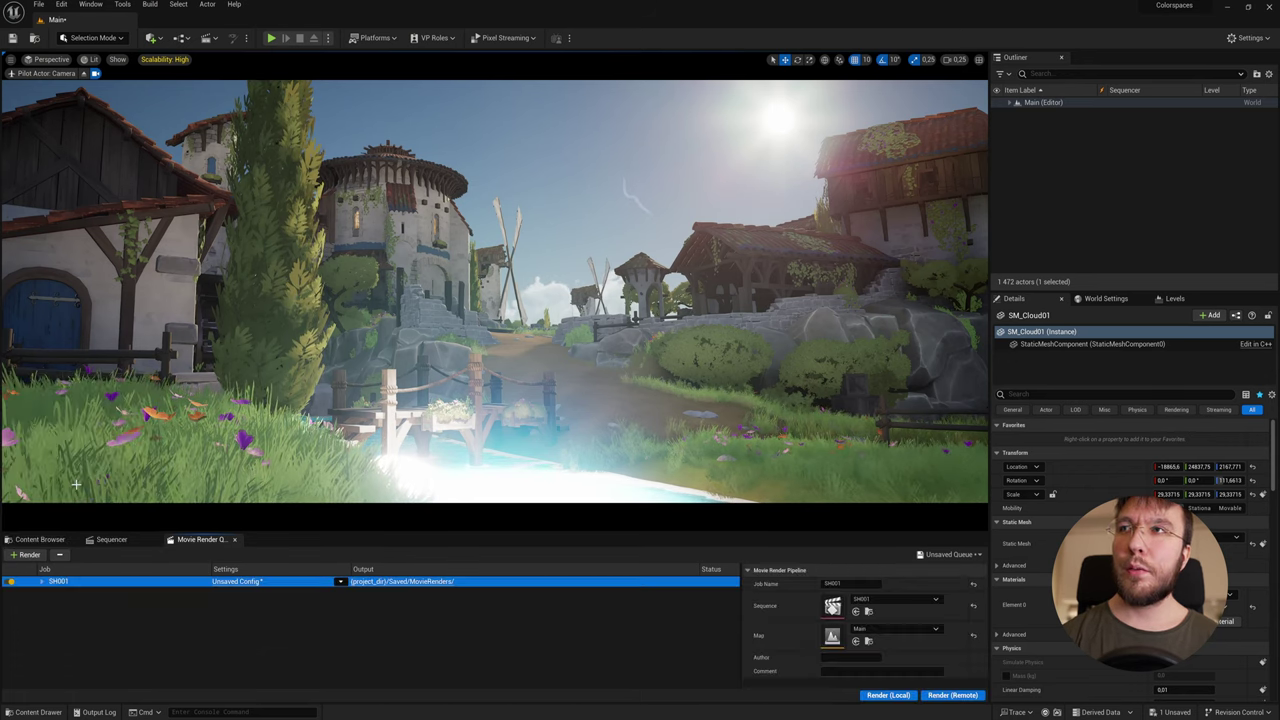
Step: Remove the .jpg Sequence export from the job's Unsaved Config
left_click(234, 589)
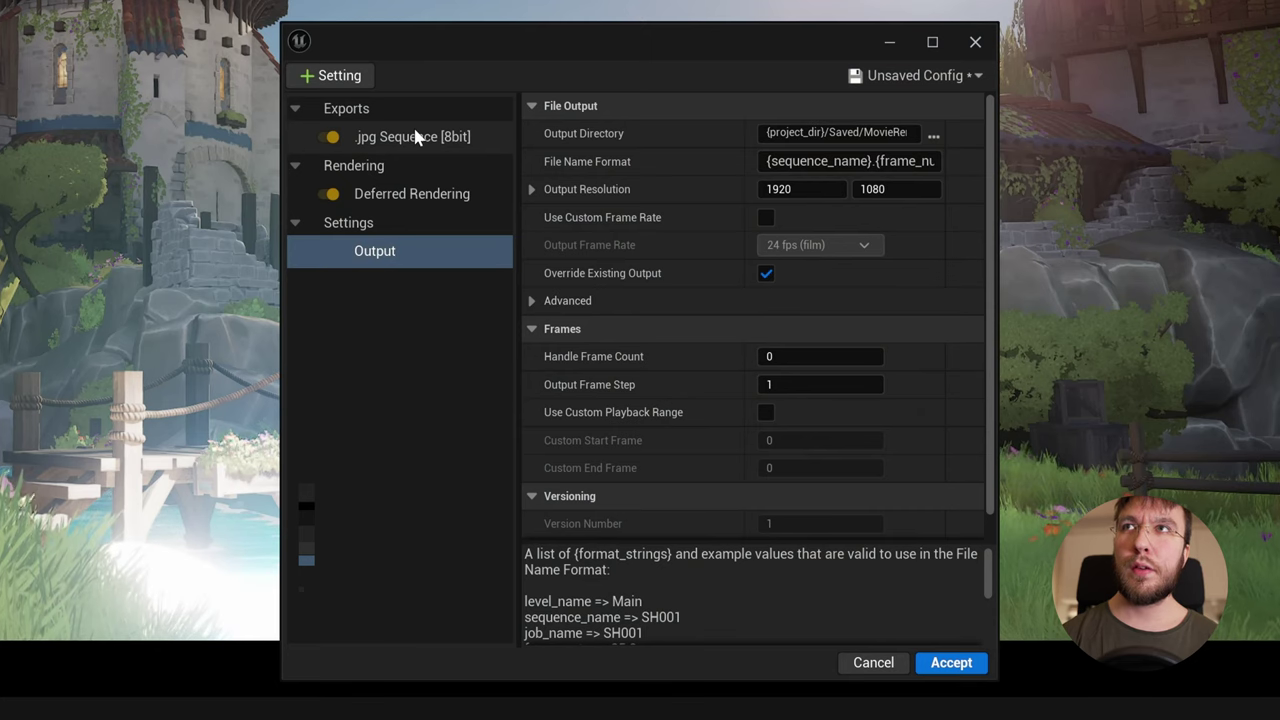
left_click(418, 137)
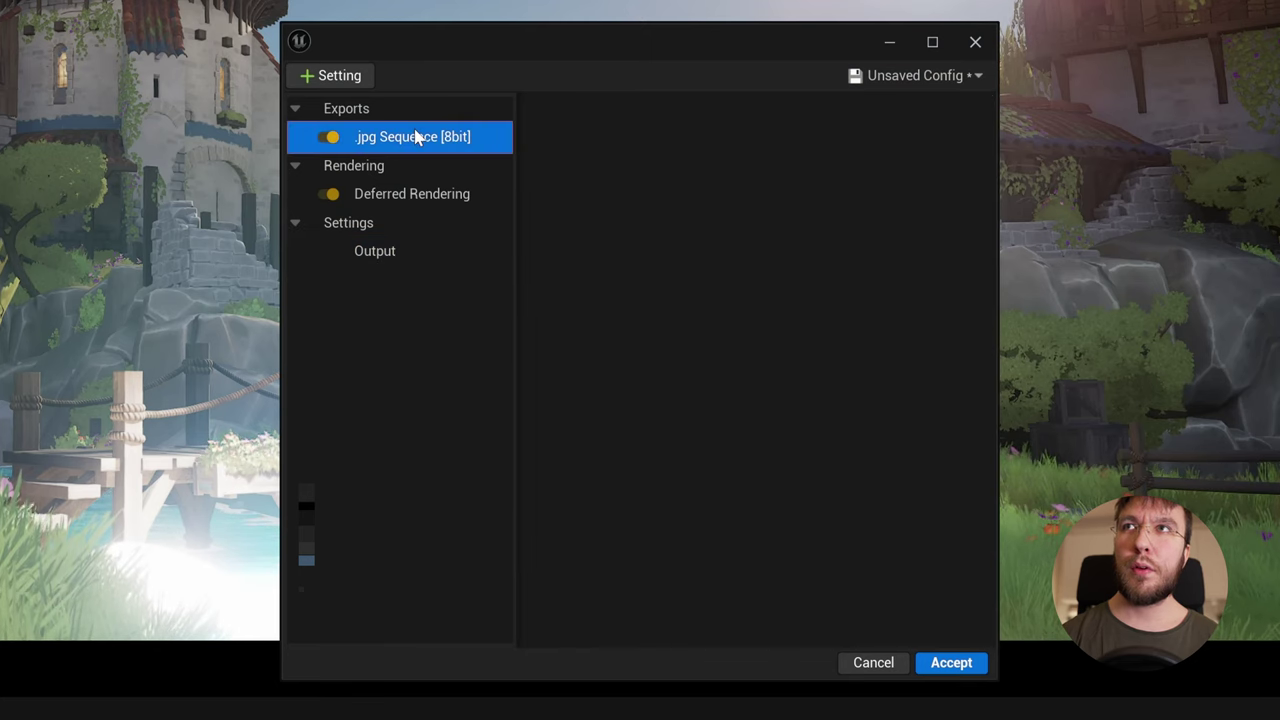
key("Delete")
Step: Add Anti-aliasing with spatial samples 2, temporal samples 8 and override enabled
left_click(348, 84)
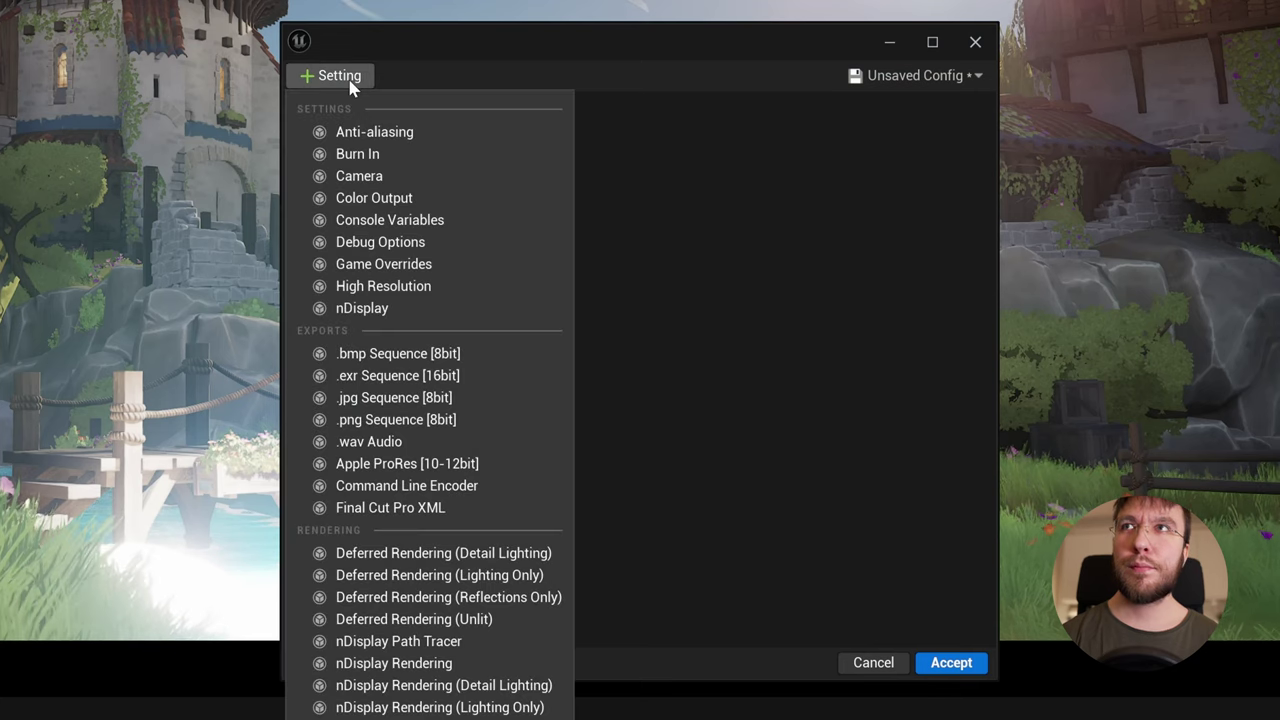
left_click(366, 131)
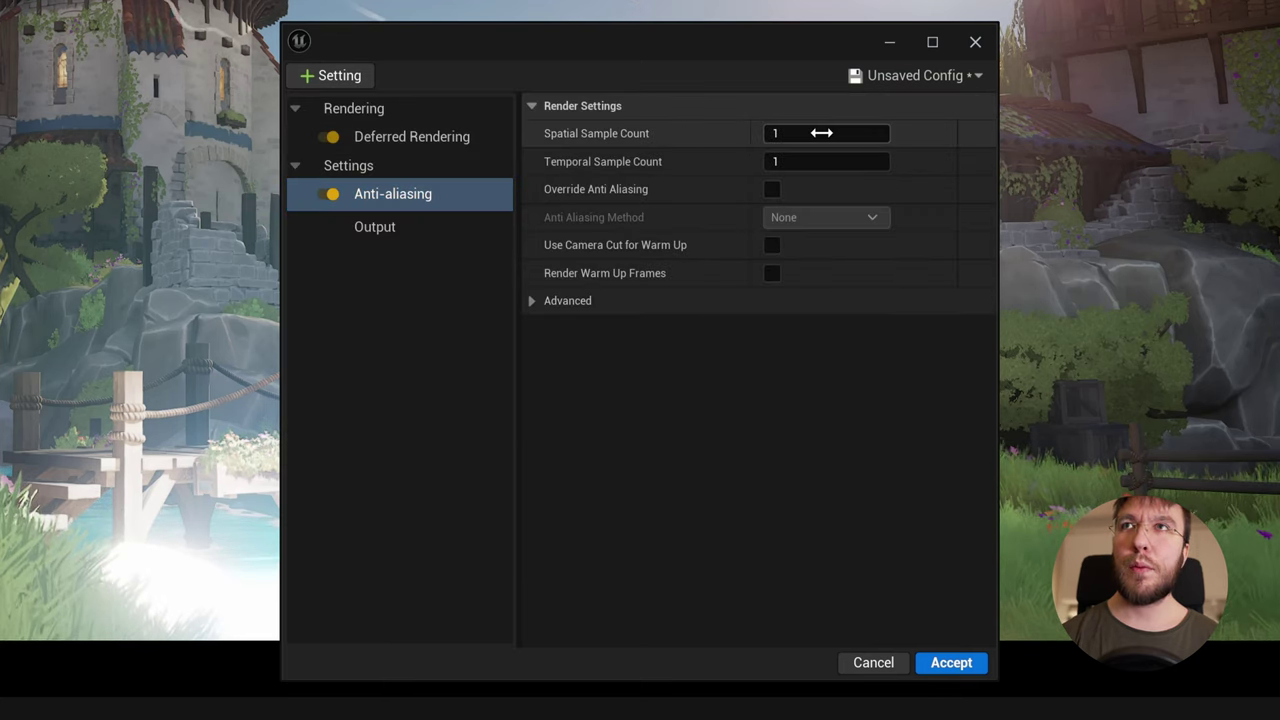
left_click(820, 133)
type("2")
left_click(803, 161)
type("8")
key("Return")
left_click(772, 189)
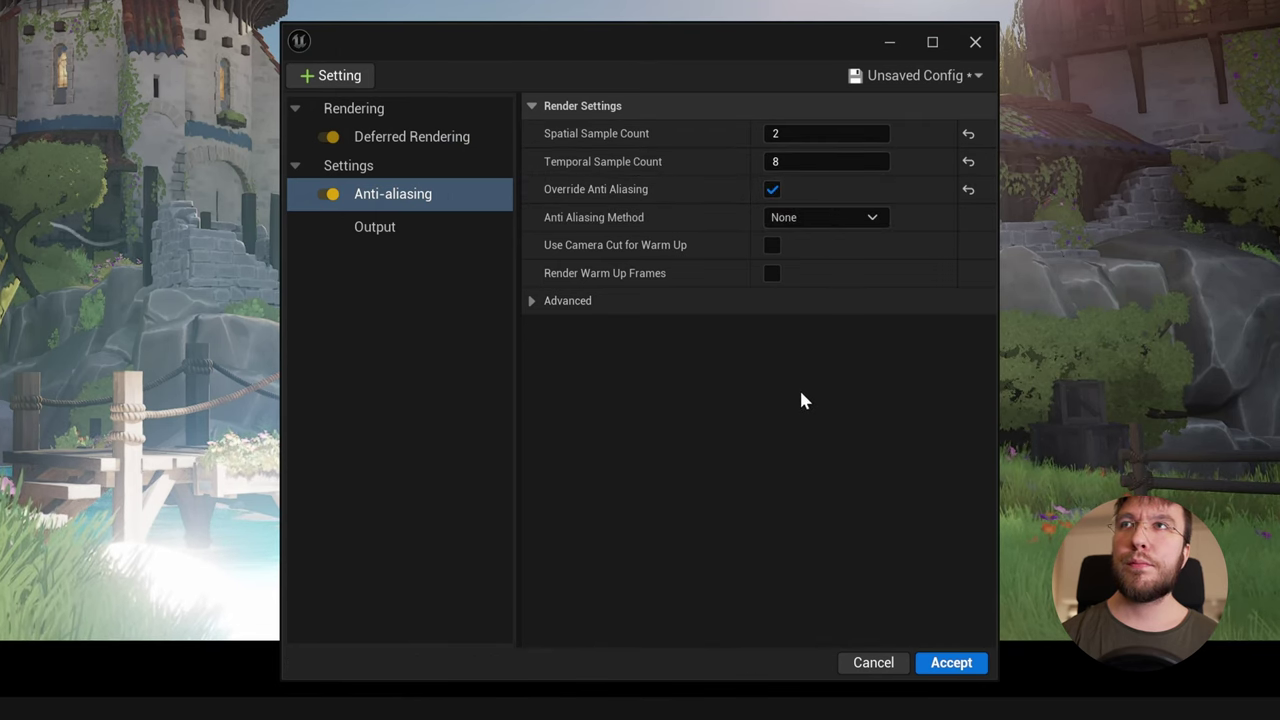
left_click(340, 76)
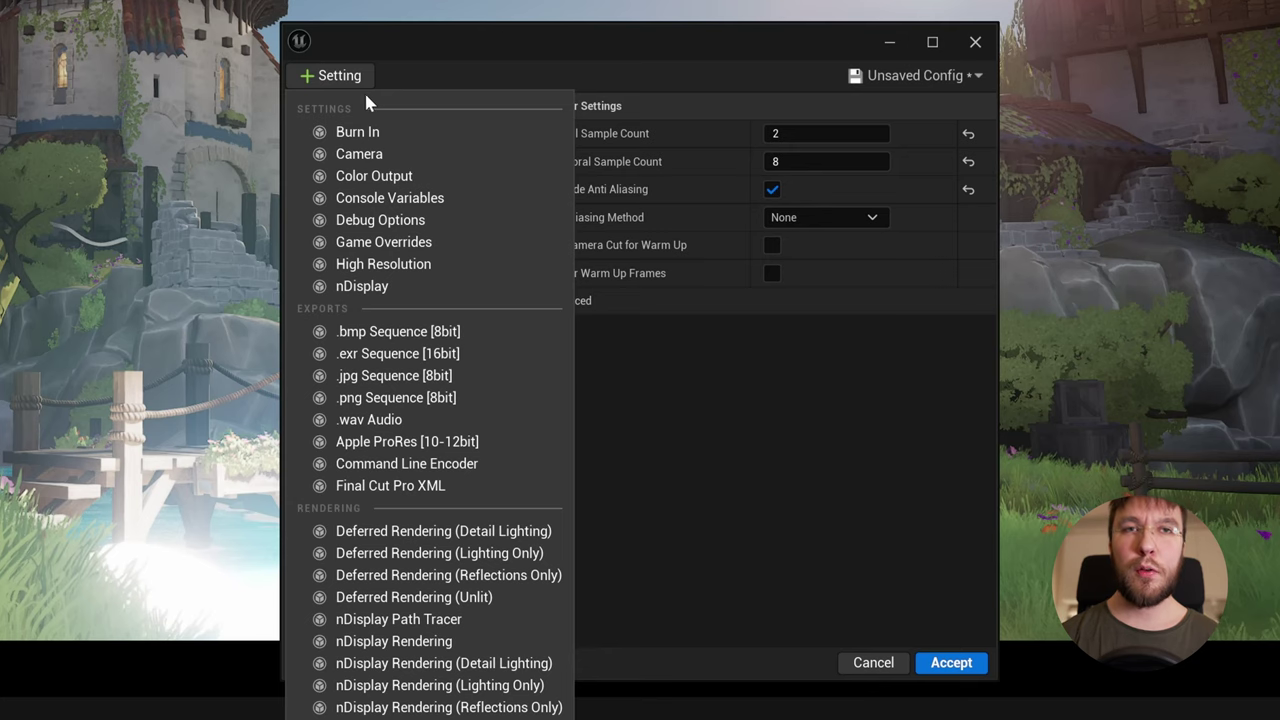
Step: Add a 16-bit EXR sequence with DWAA compression and multilayer off, plus Game Overrides
left_click(361, 358)
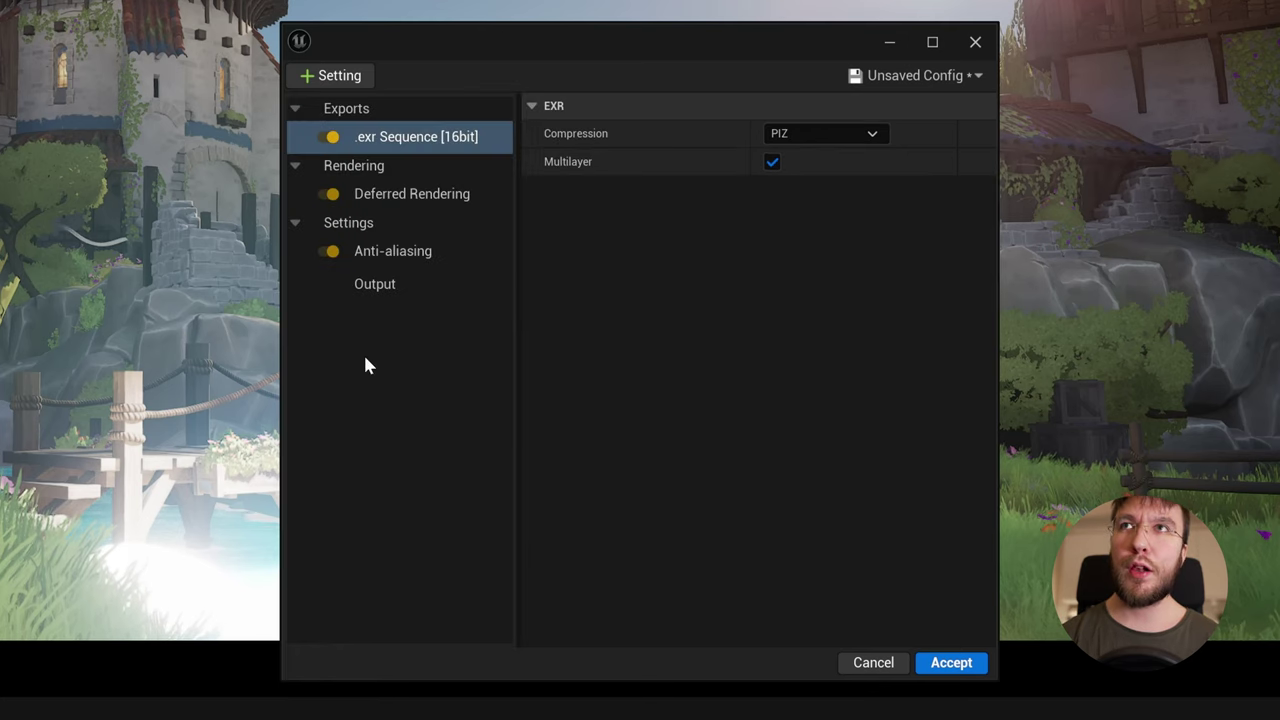
left_click(798, 135)
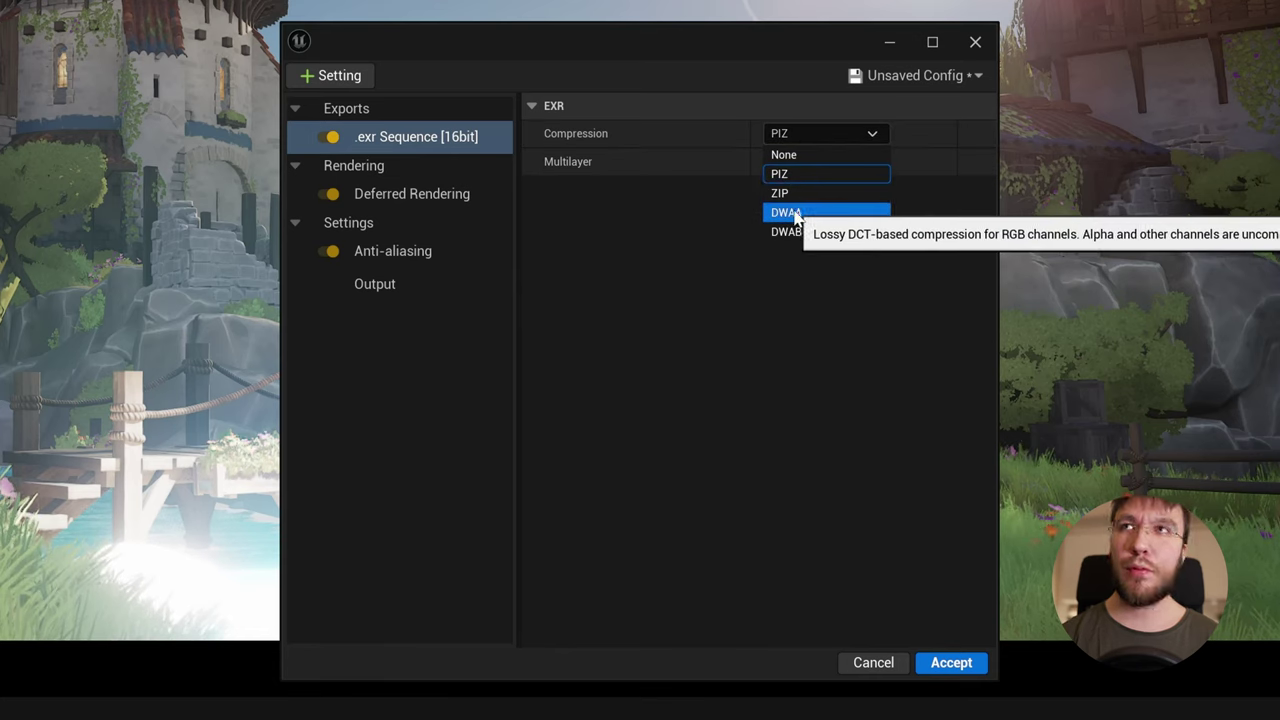
left_click(795, 212)
left_click(772, 163)
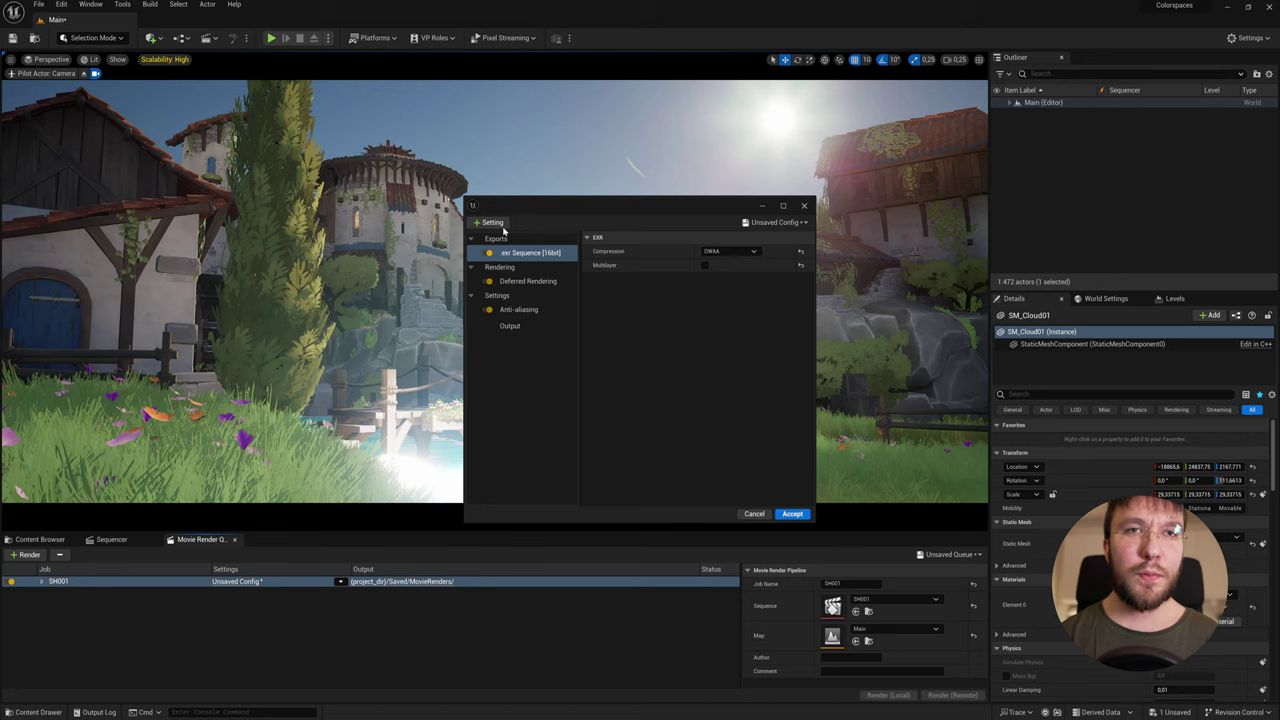
left_click(503, 230)
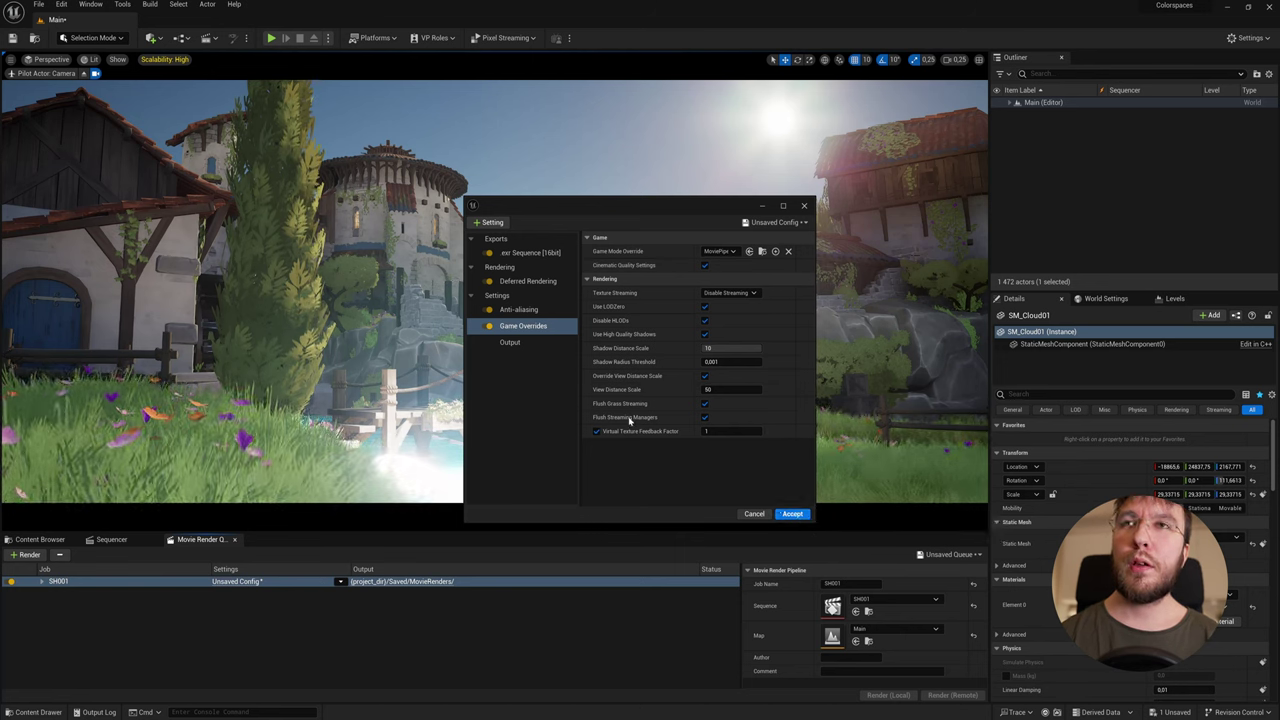
Step: Set the output directory to the render folder and resolution to 4096×1706
left_click(511, 343)
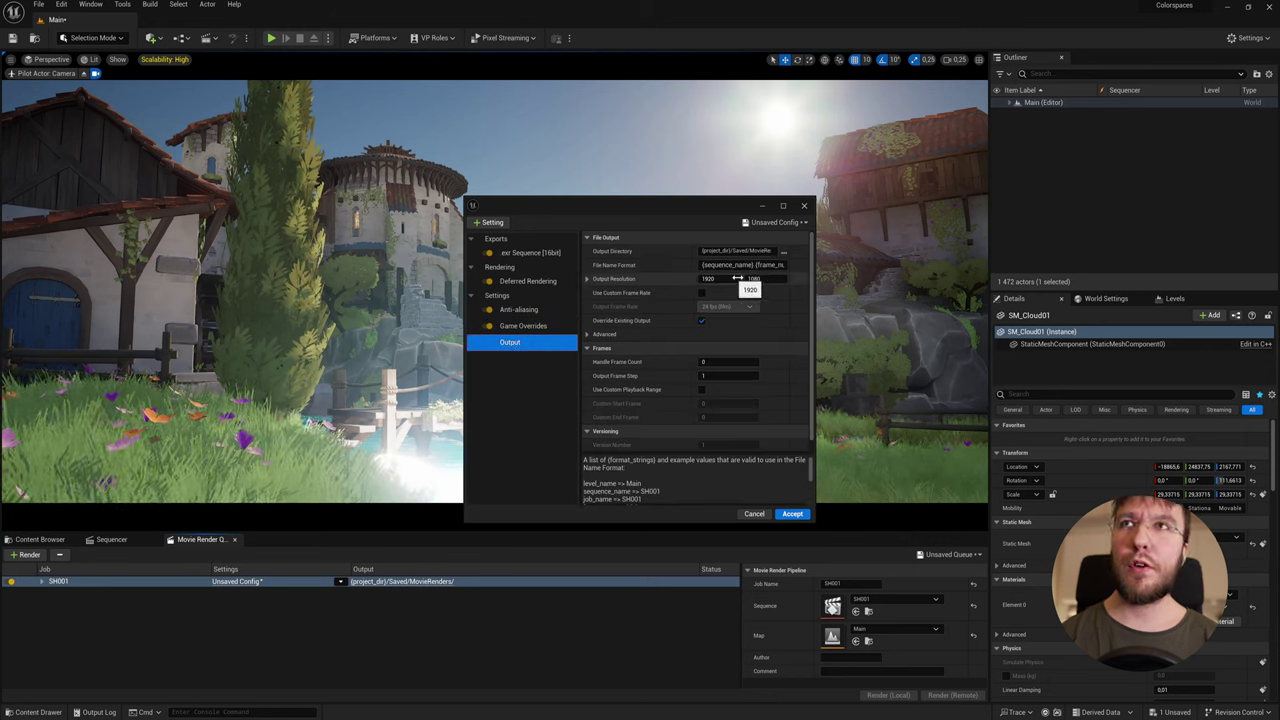
left_click(785, 252)
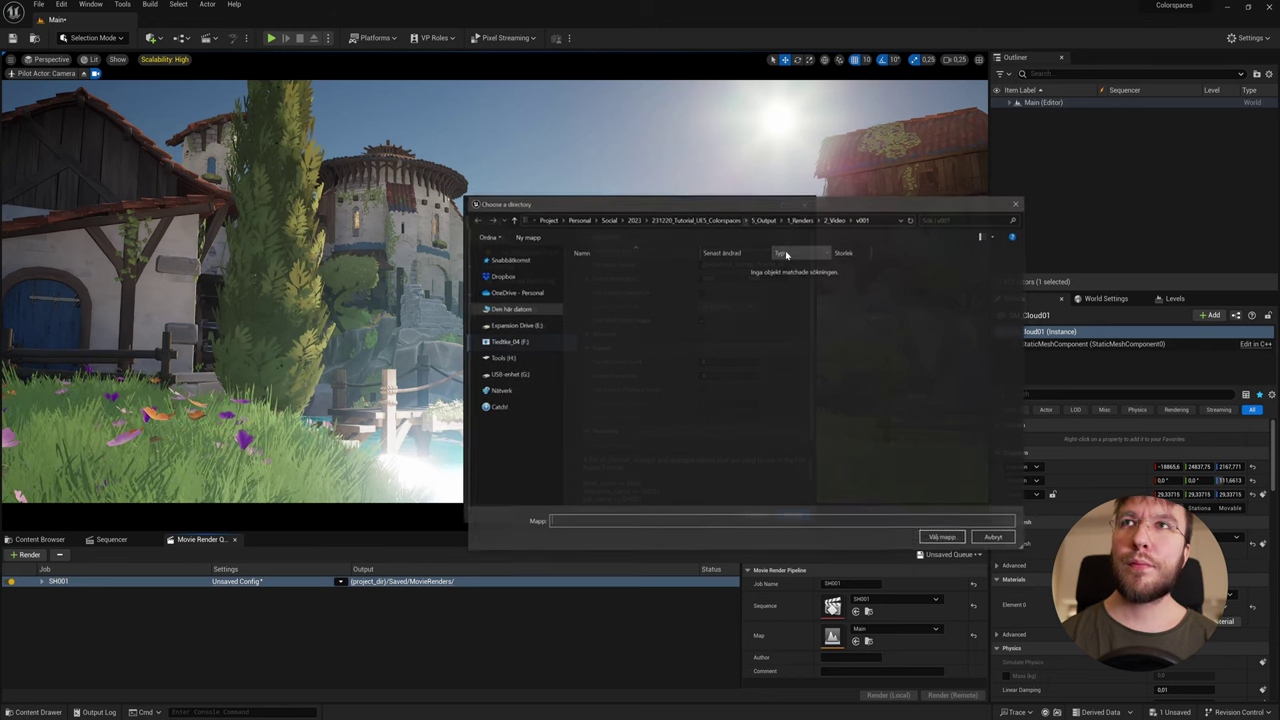
left_click(943, 537)
left_click(708, 279)
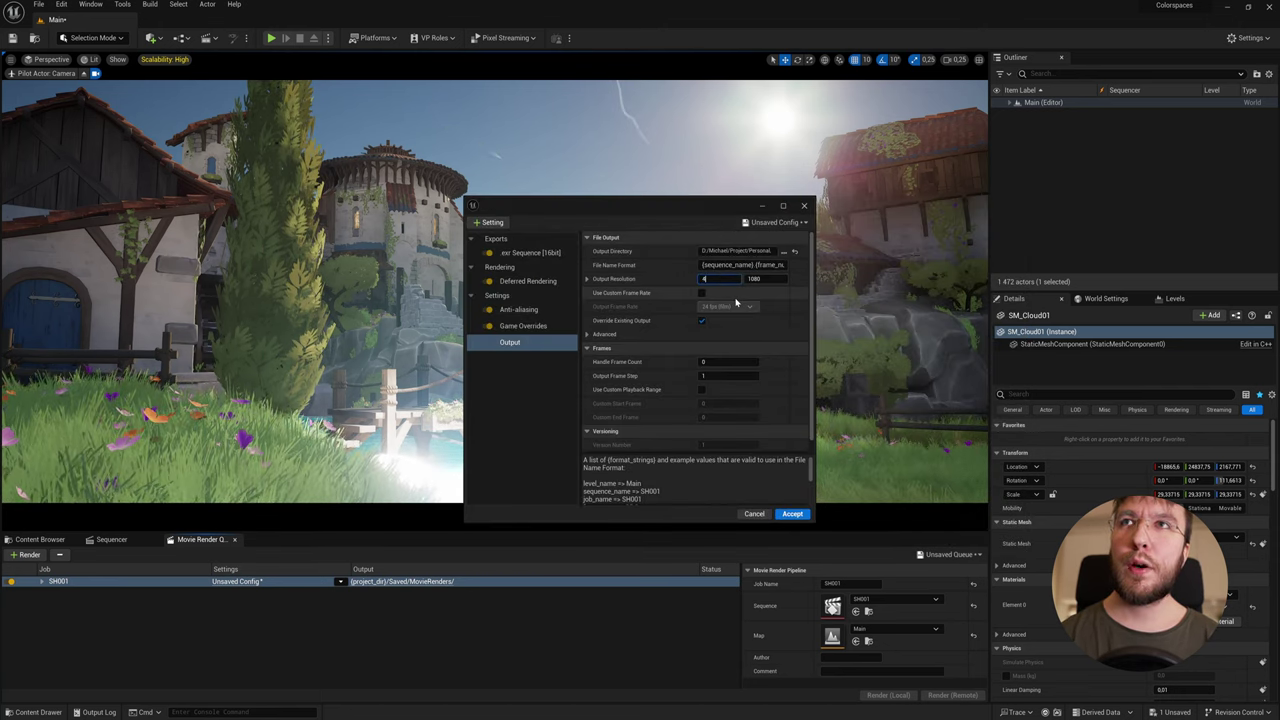
key("Tab")
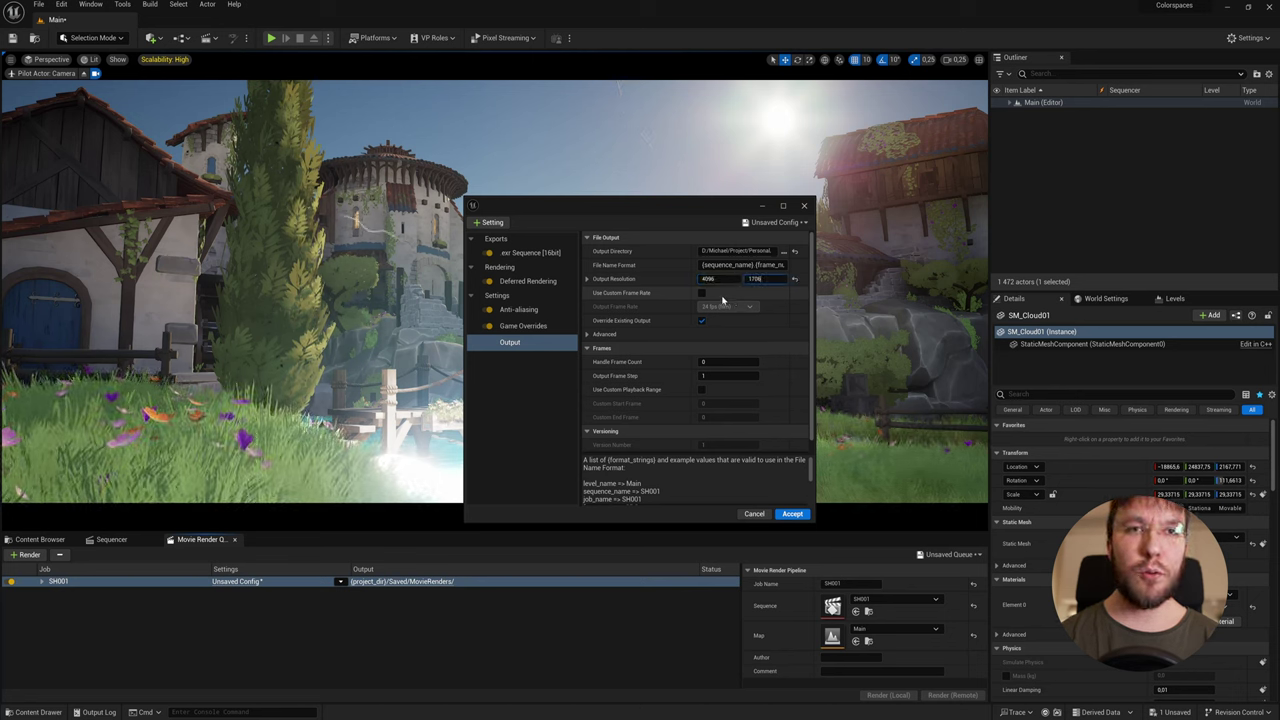
Step: Use a custom 25 fps frame rate and frames 1–25, accept, and start a local render
left_click(702, 292)
left_click(724, 306)
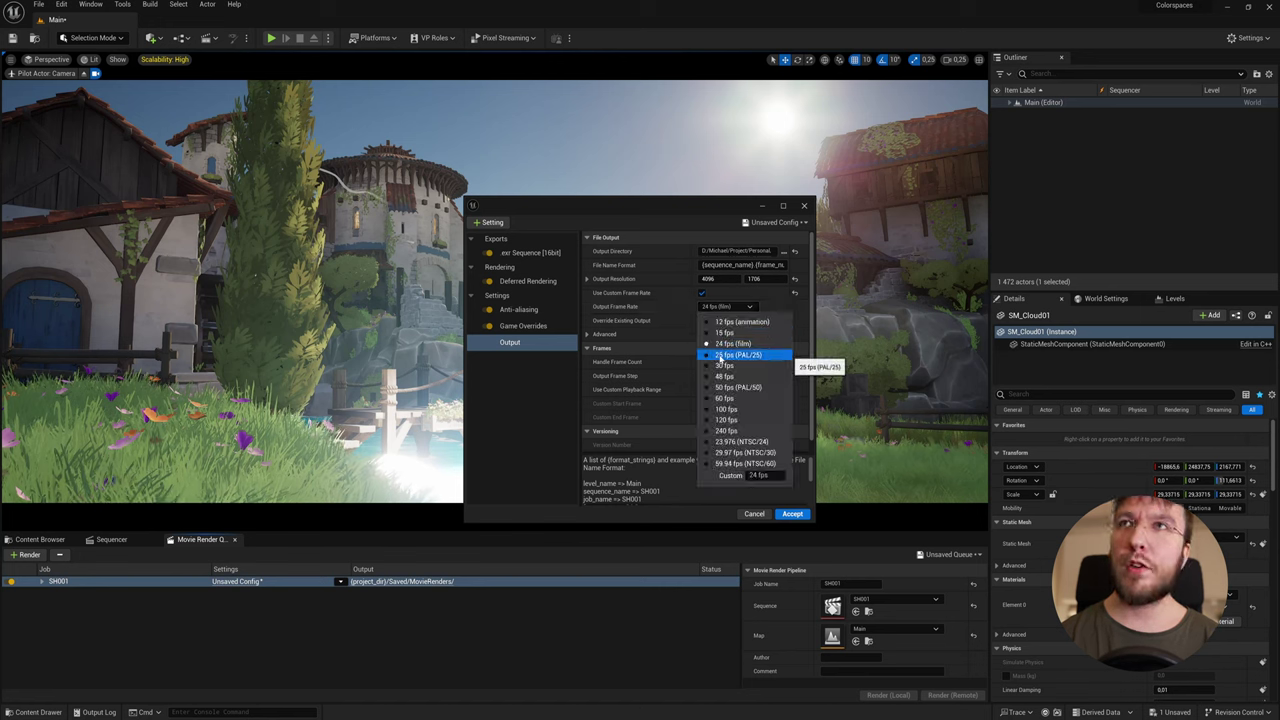
left_click(737, 354)
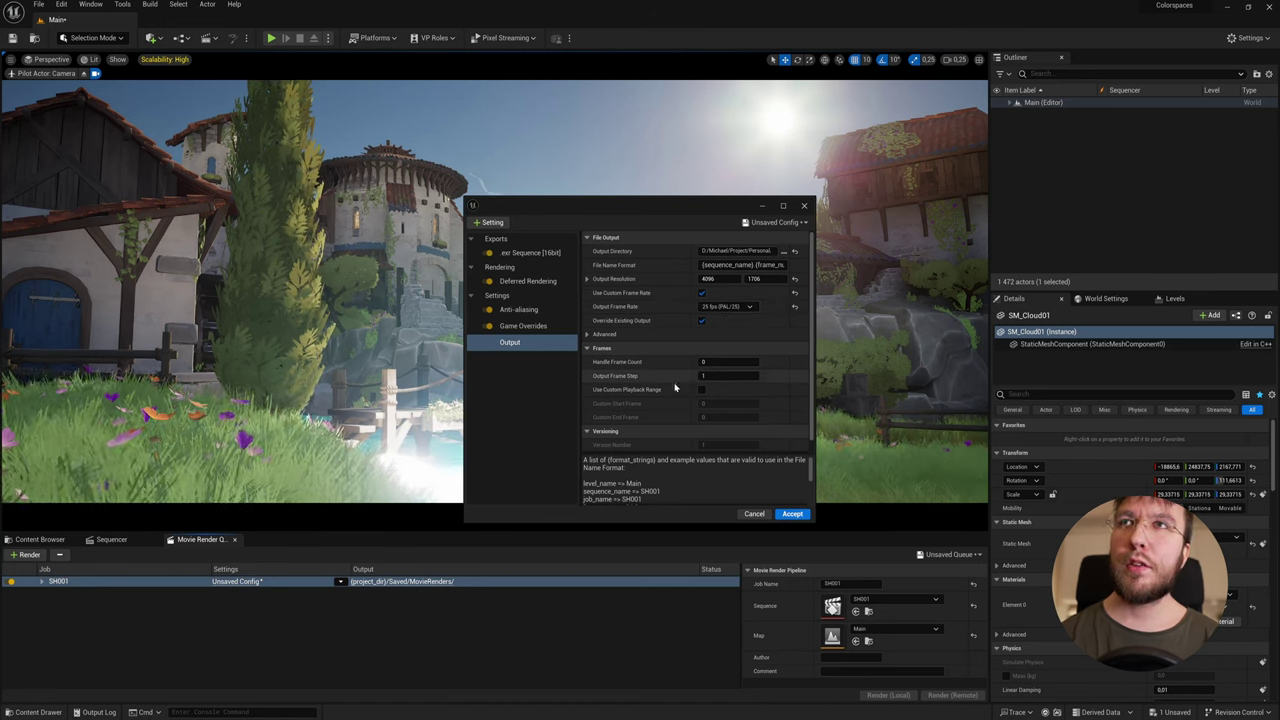
left_click(702, 389)
left_click(712, 403)
type("1")
key("Tab")
type("25")
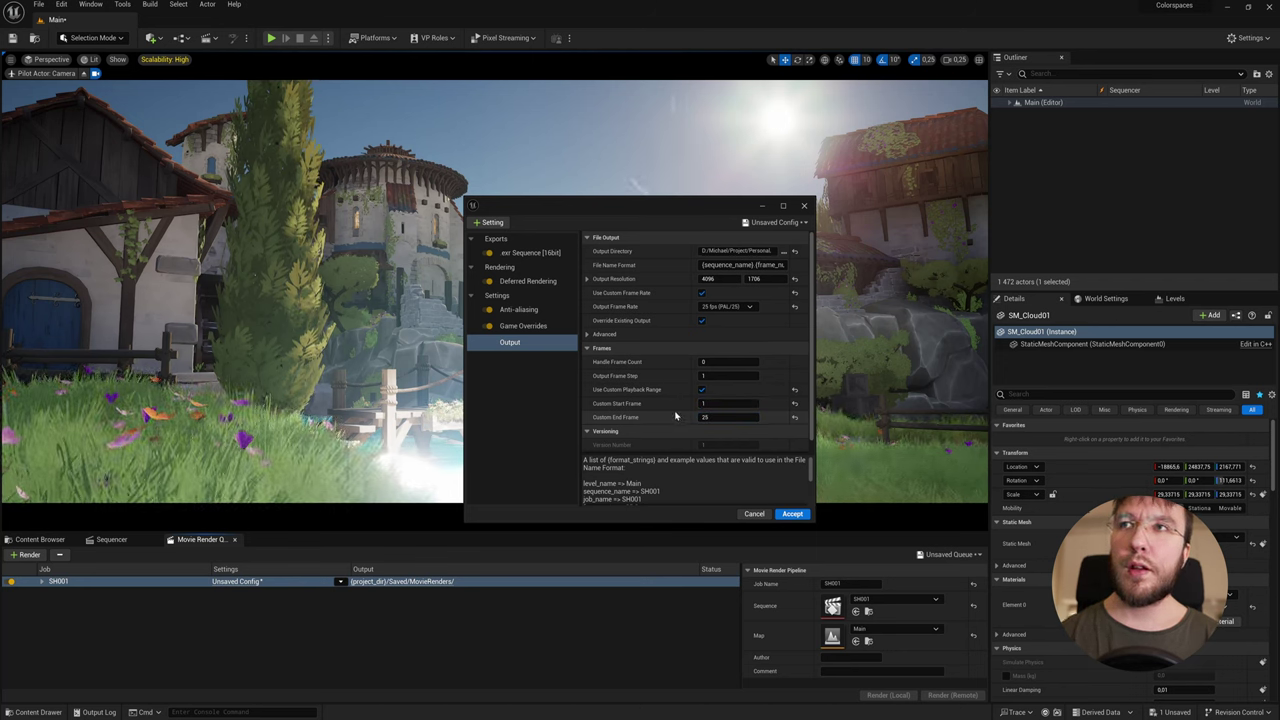
left_click(792, 514)
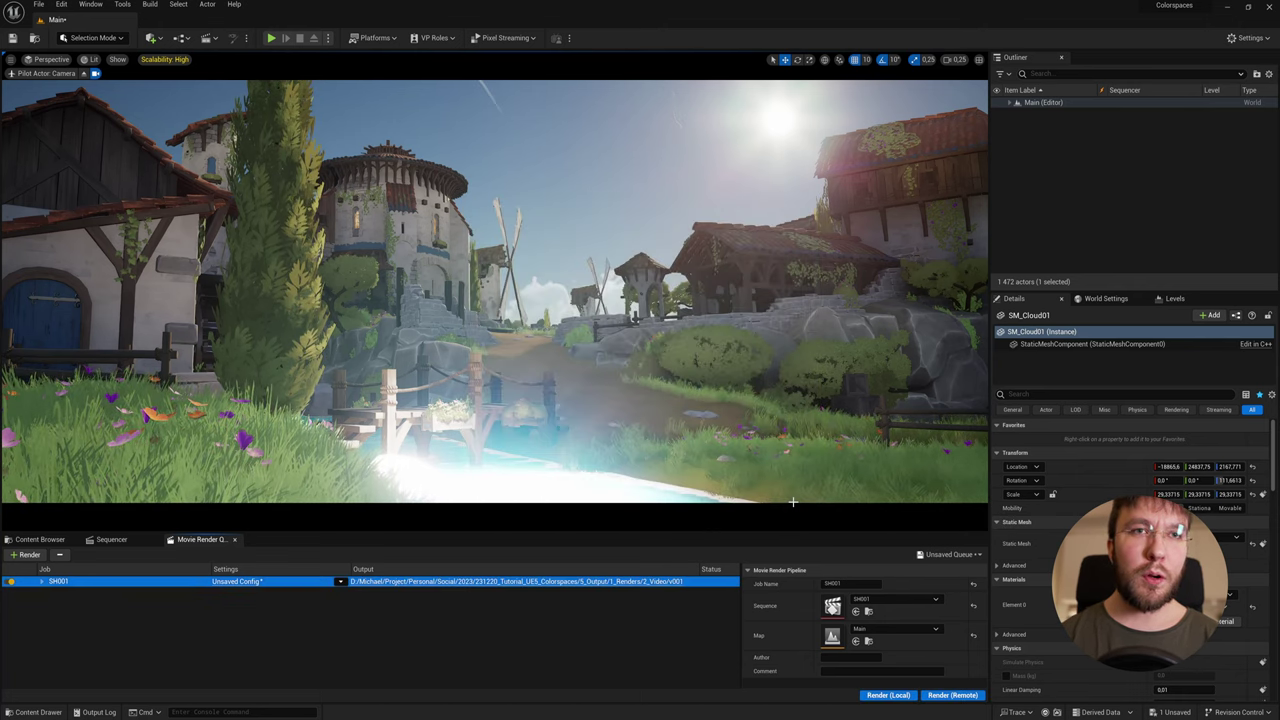
left_click(888, 695)
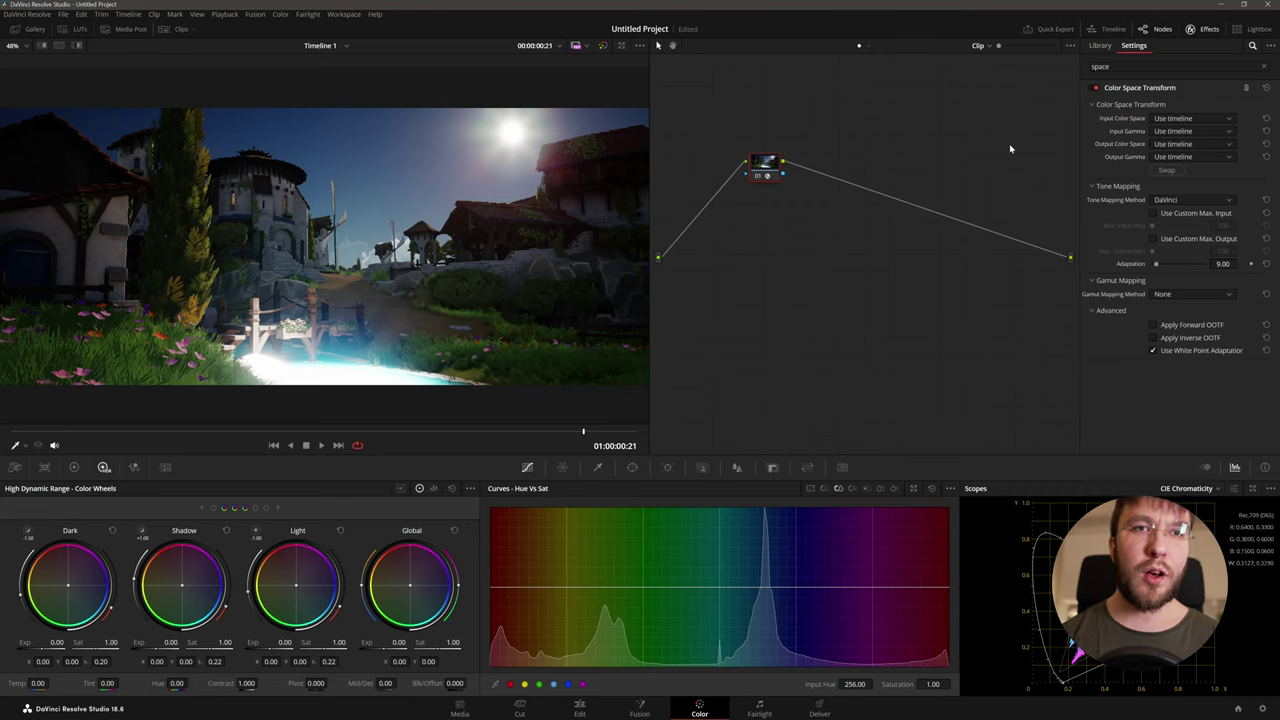
Step: Set the Color Space Transform's input color space to Rec.709
left_click(1166, 120)
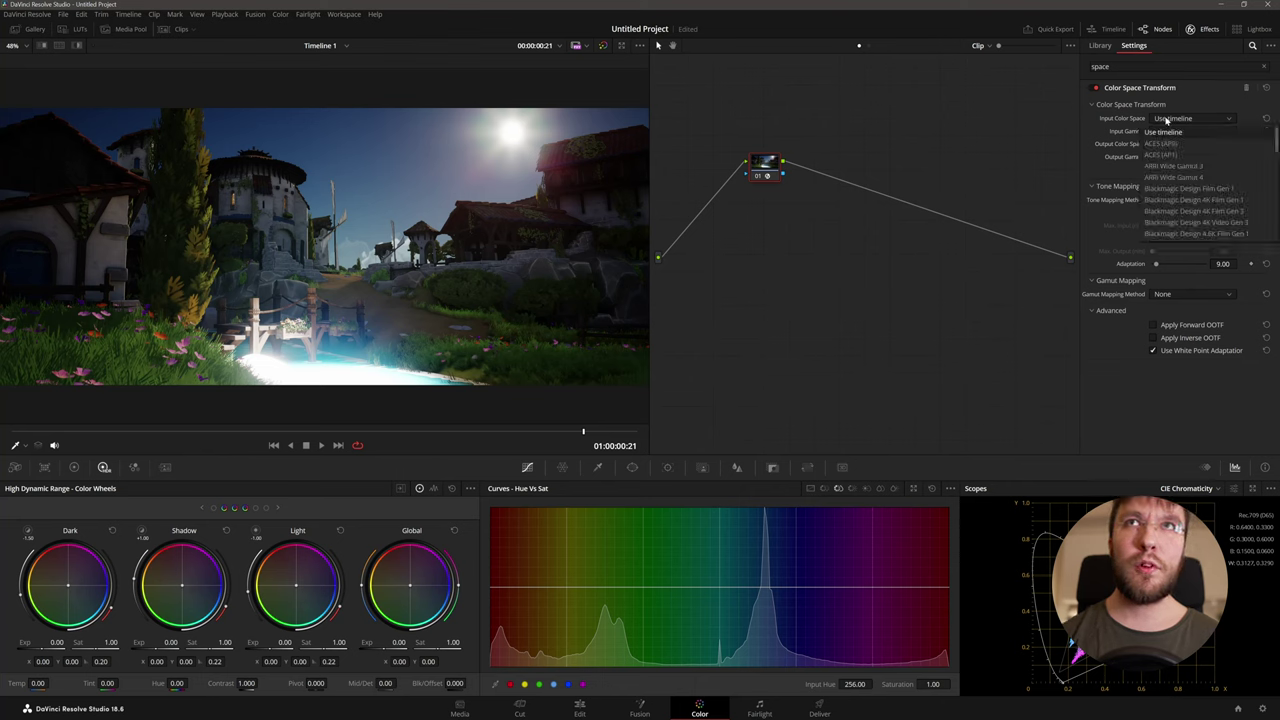
scroll(1180, 200, "down", 8)
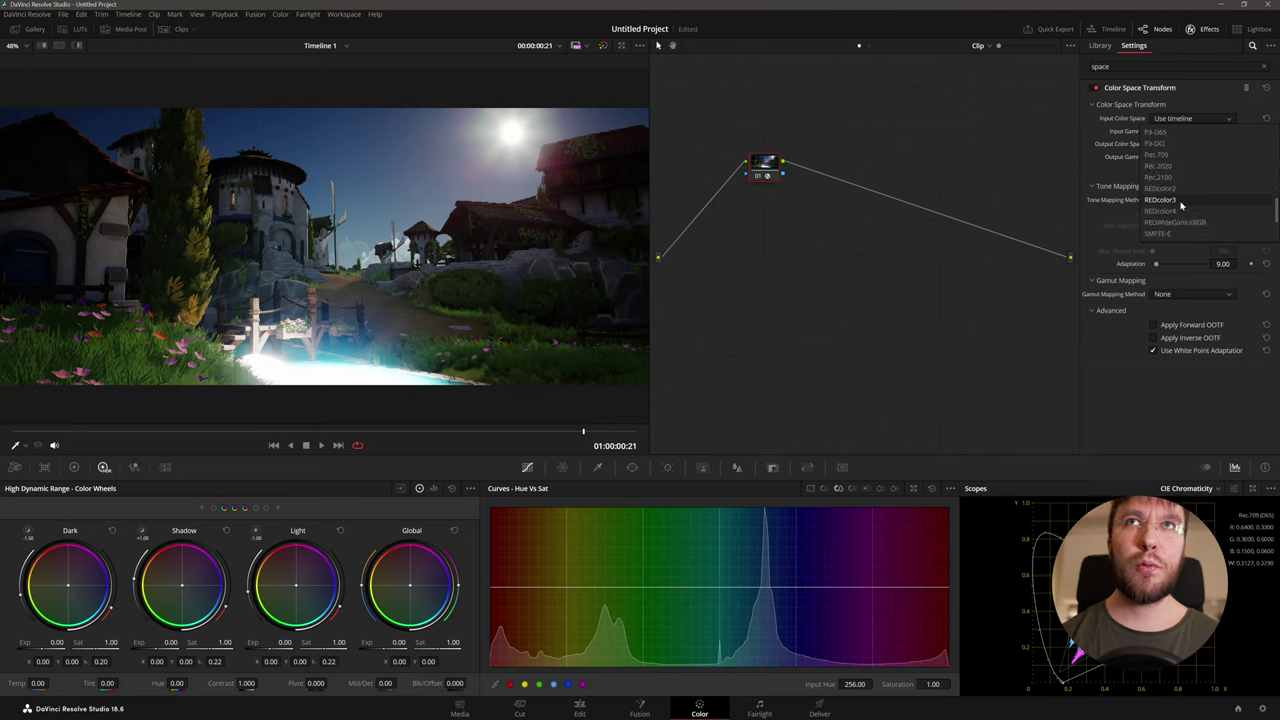
scroll(1180, 203, "up", 3)
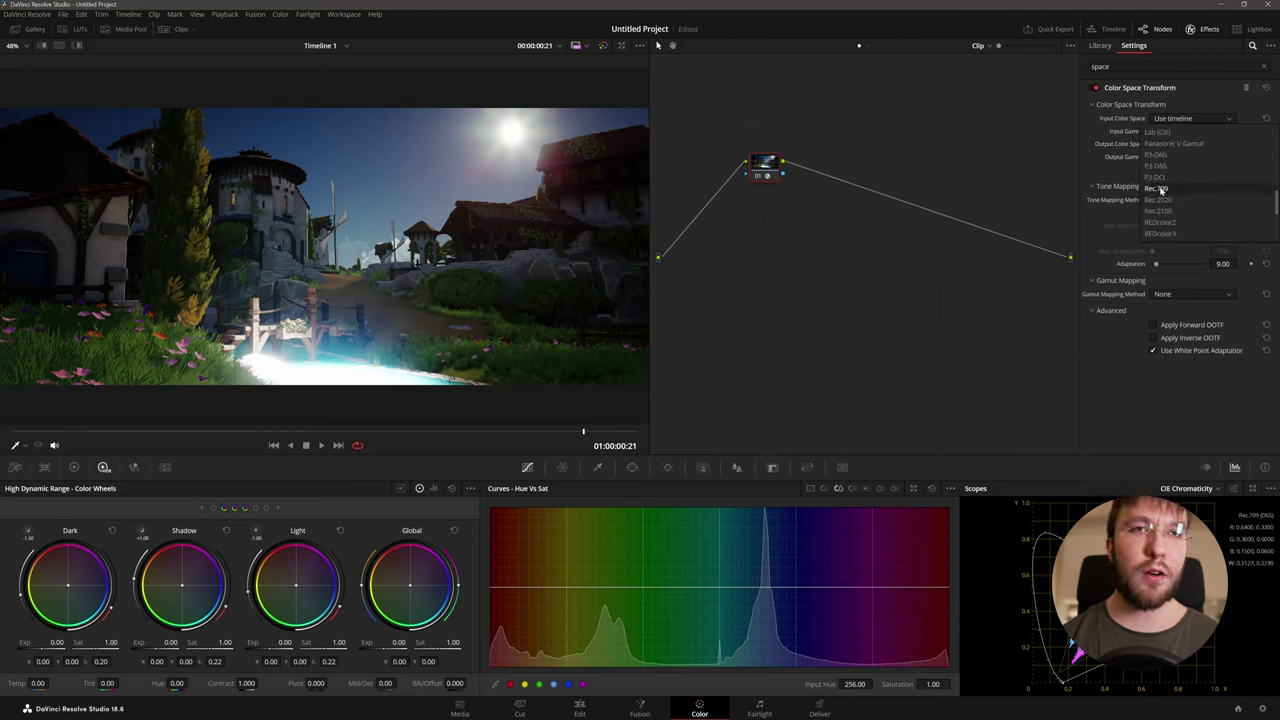
left_click(1160, 189)
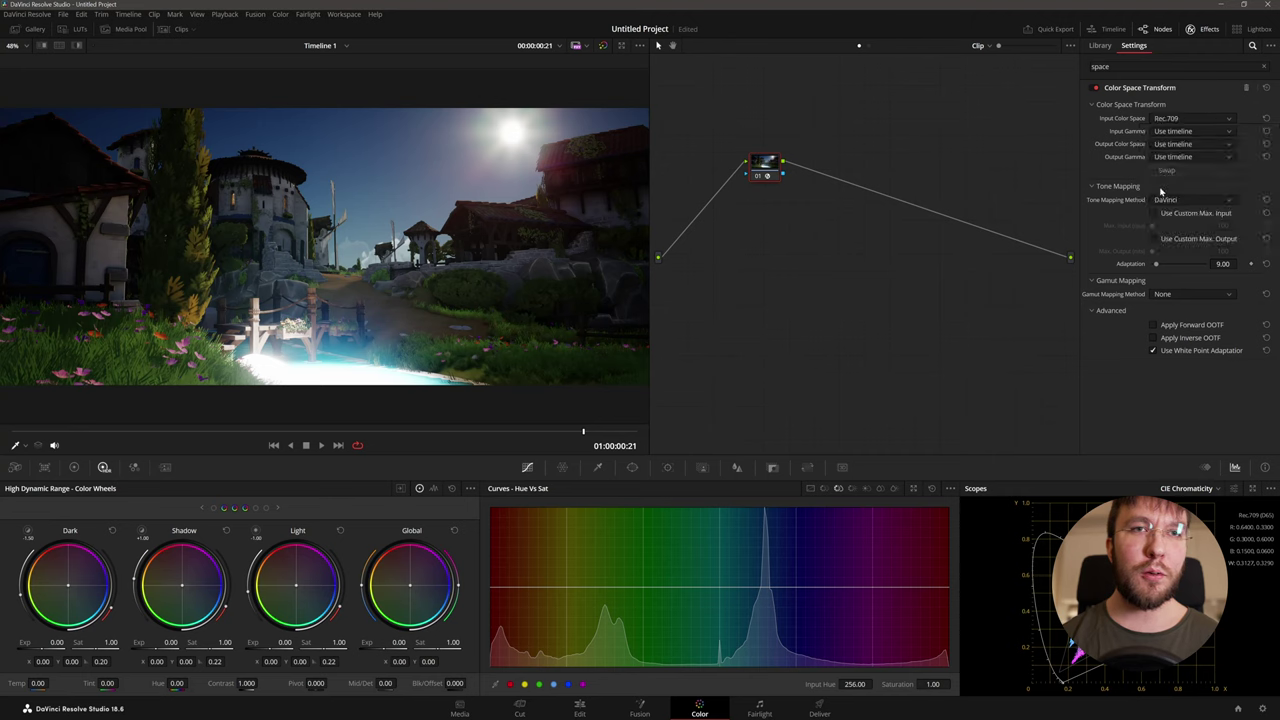
Step: Set input gamma to Linear, then return to the Color page and reposition the CST node
left_click(1175, 132)
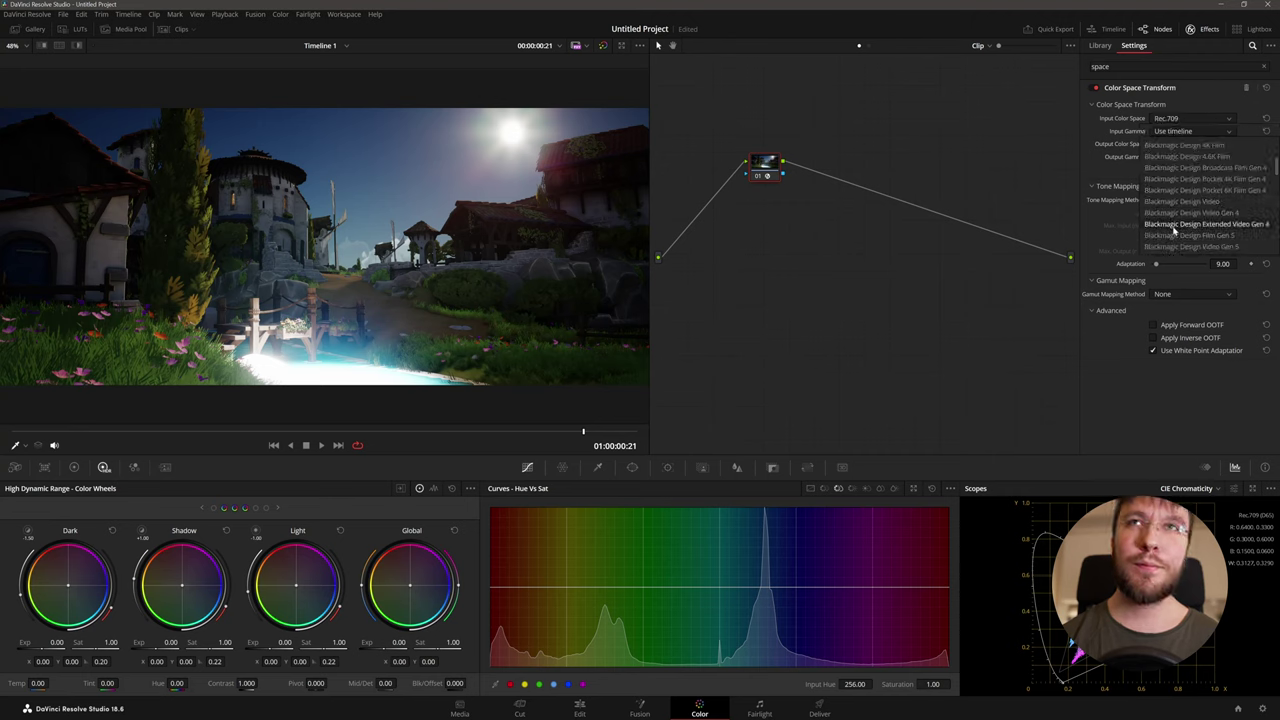
scroll(1175, 233, "down", 3)
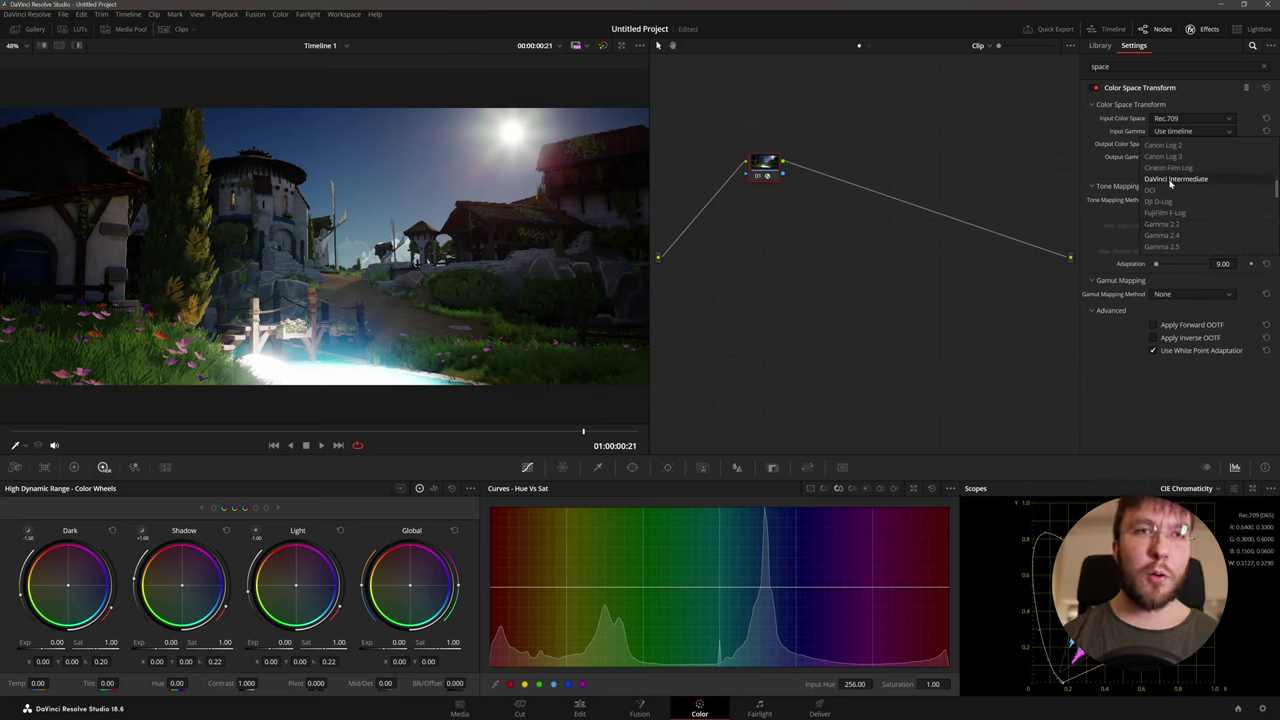
scroll(1165, 200, "down", 3)
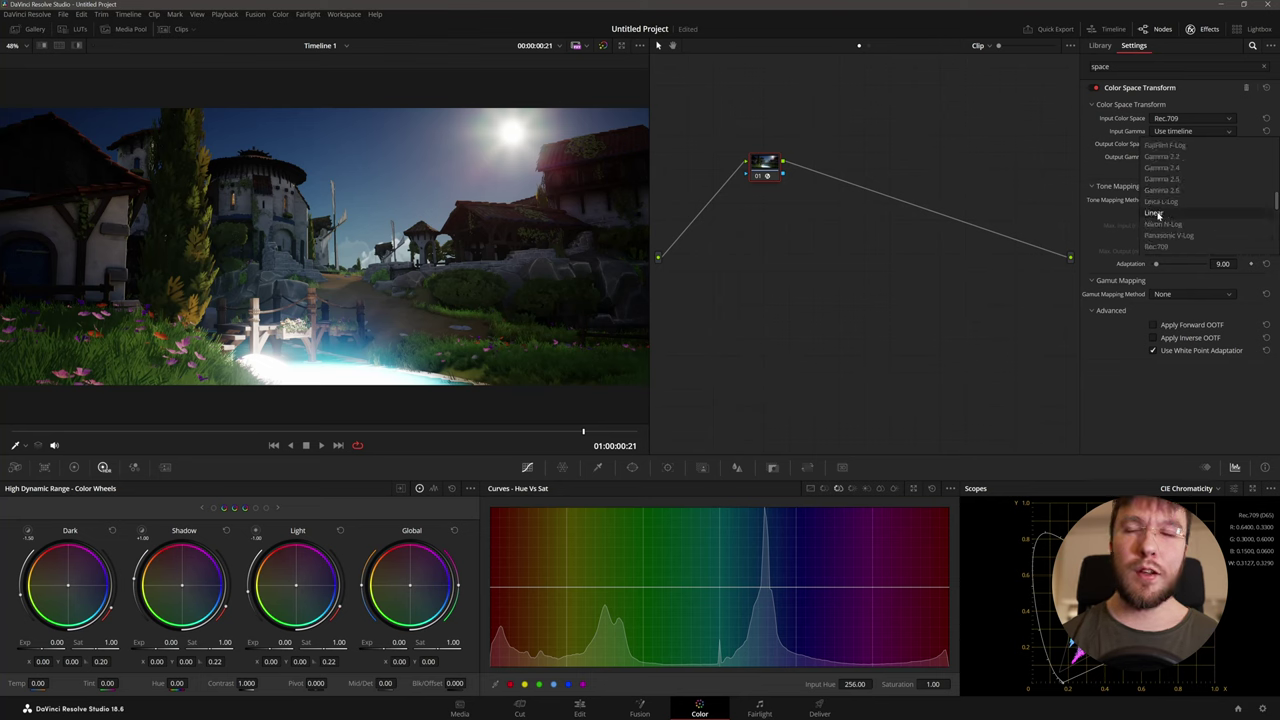
left_click(1156, 213)
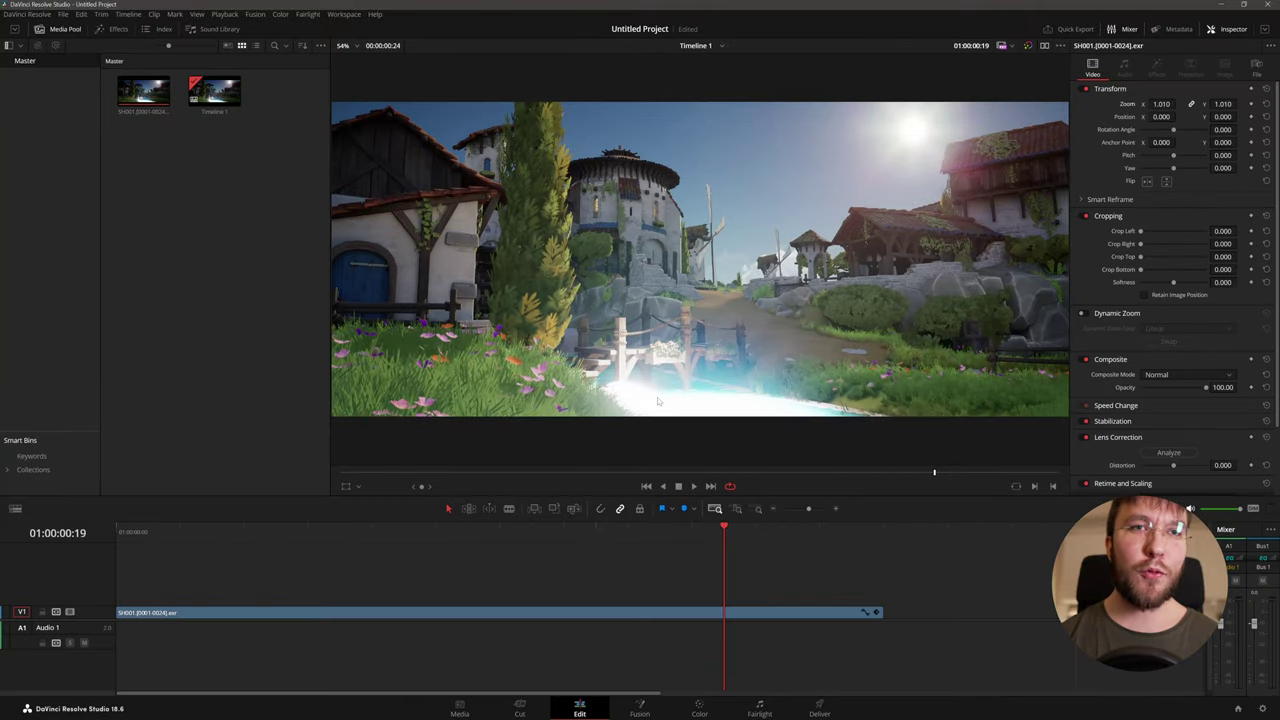
left_click(699, 708)
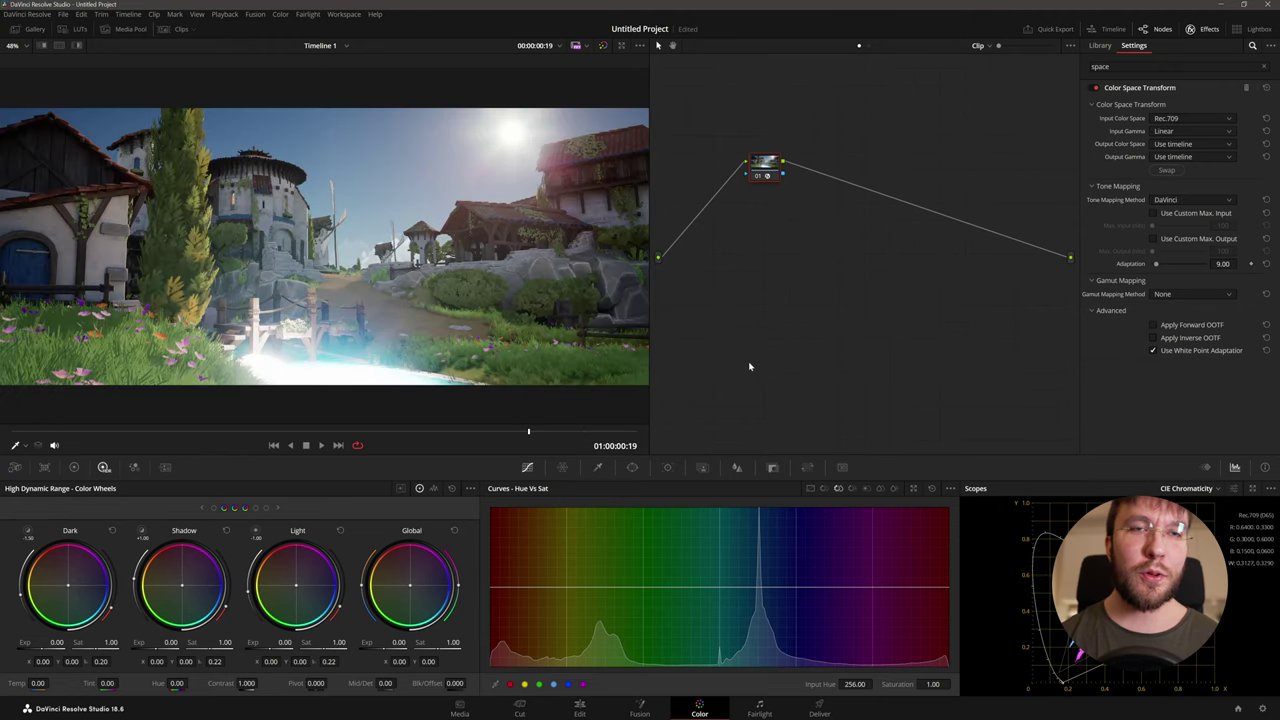
left_click_drag(764, 166, 832, 198)
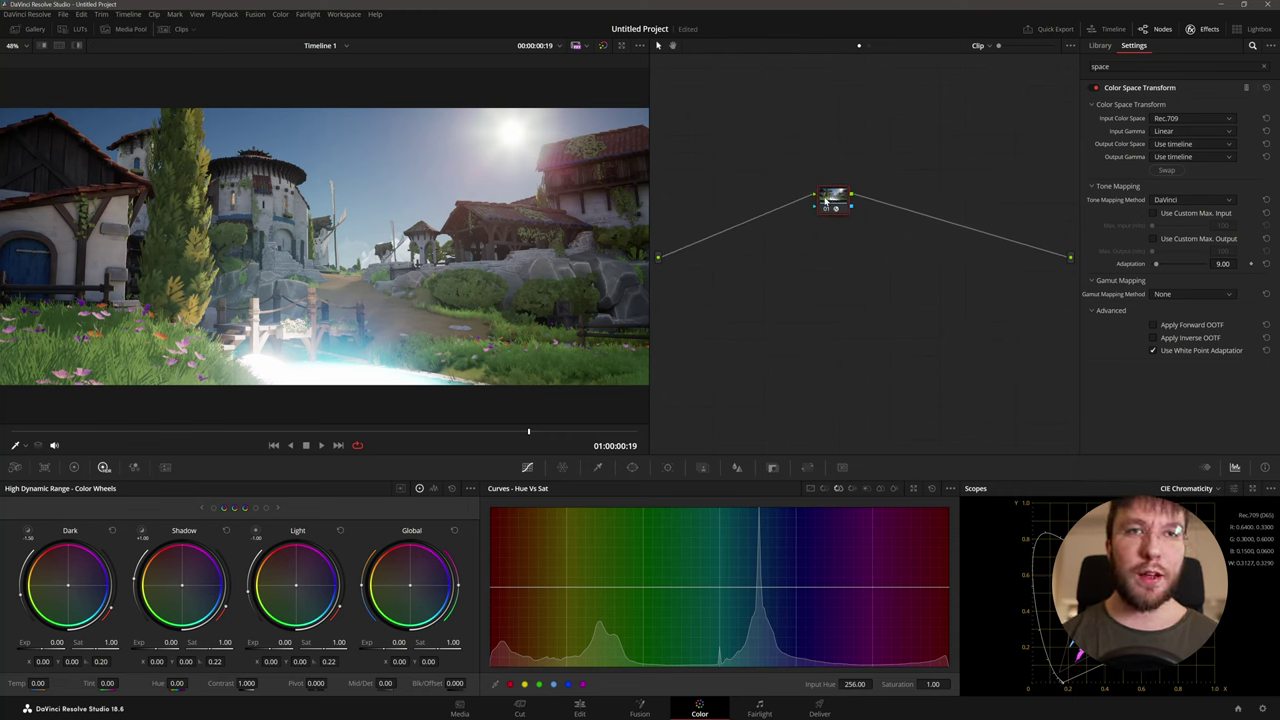
Step: Add serial node 01 ahead of the Color Space Transform node and show its Primaries color wheels
key("shift+s")
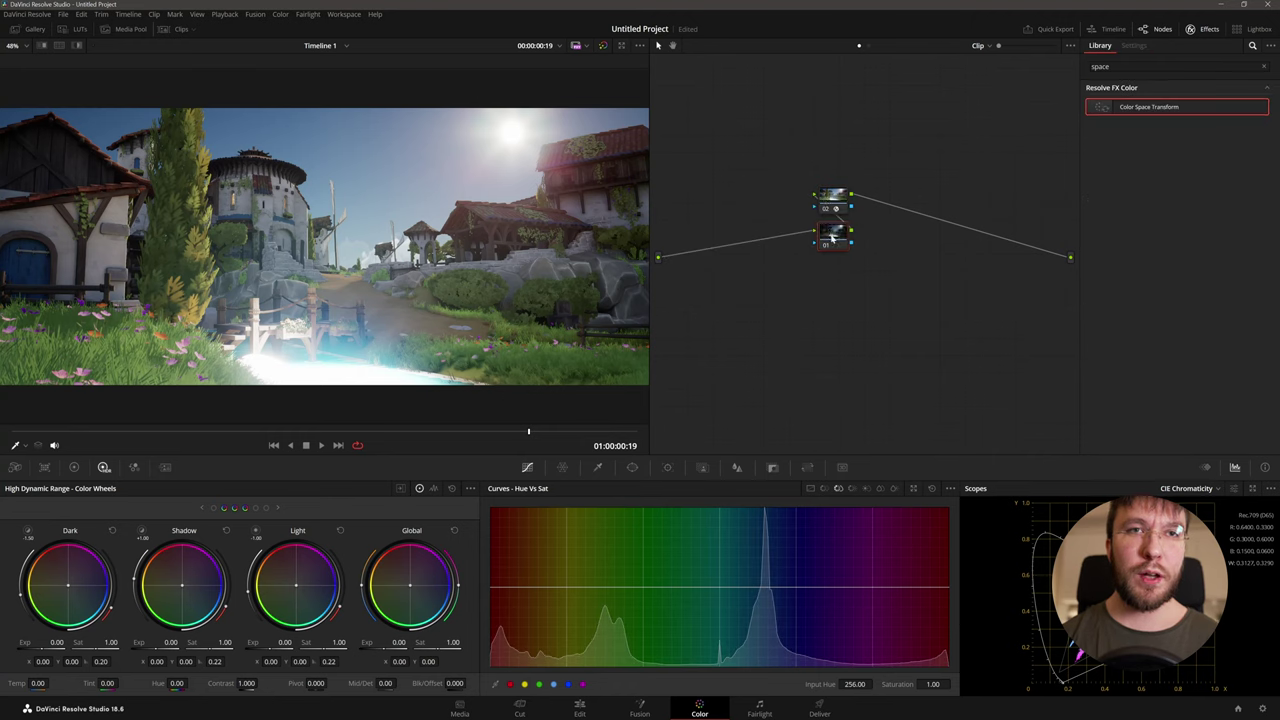
left_click_drag(831, 237, 766, 200)
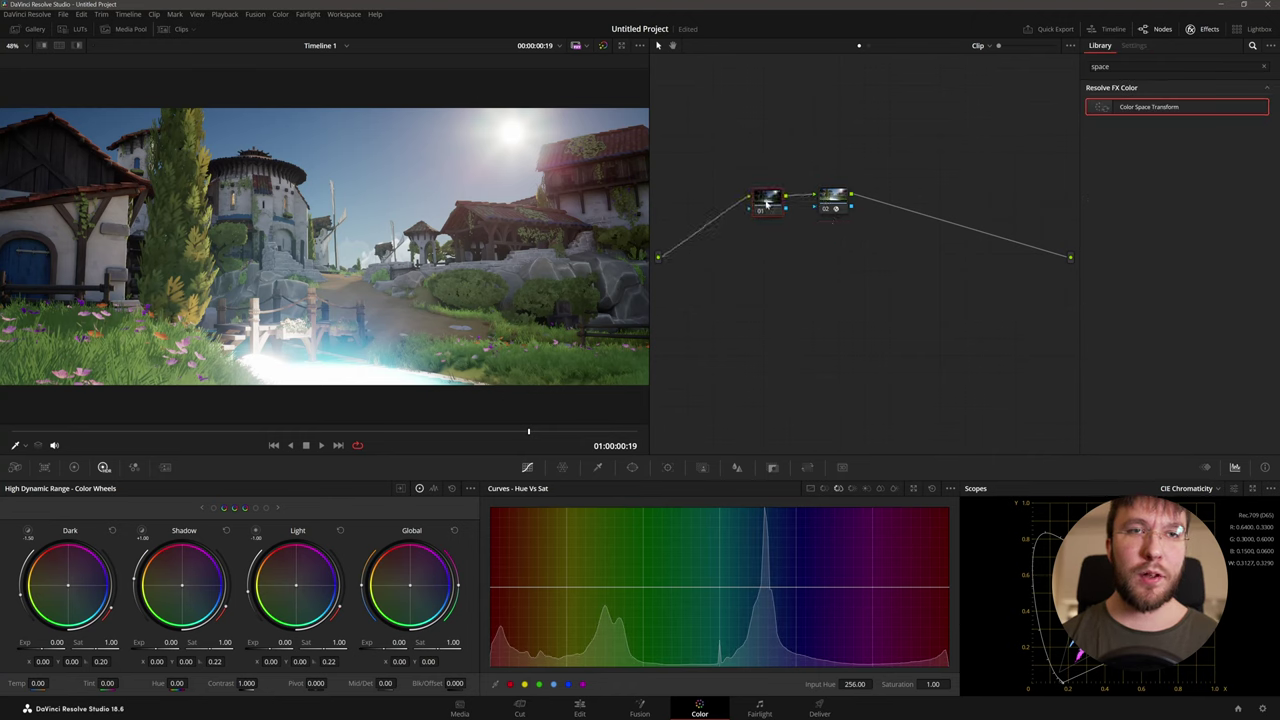
left_click(840, 202)
left_click_drag(835, 203, 840, 203)
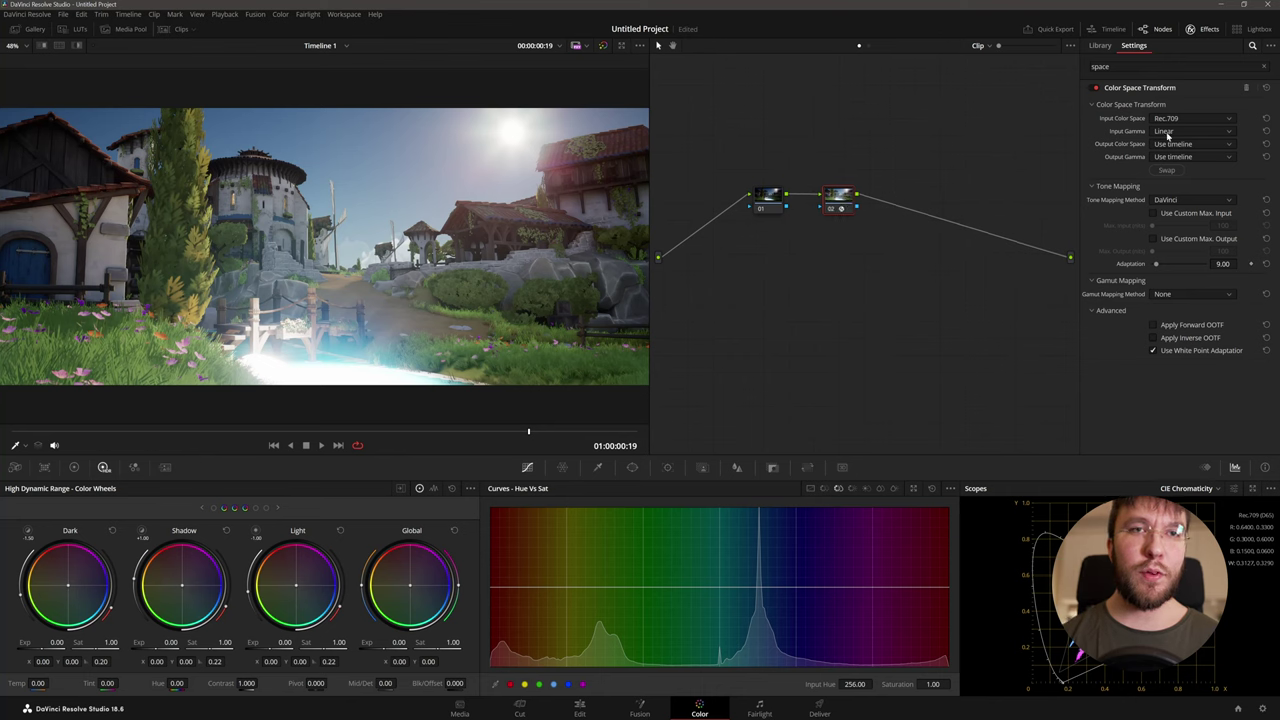
left_click(770, 200)
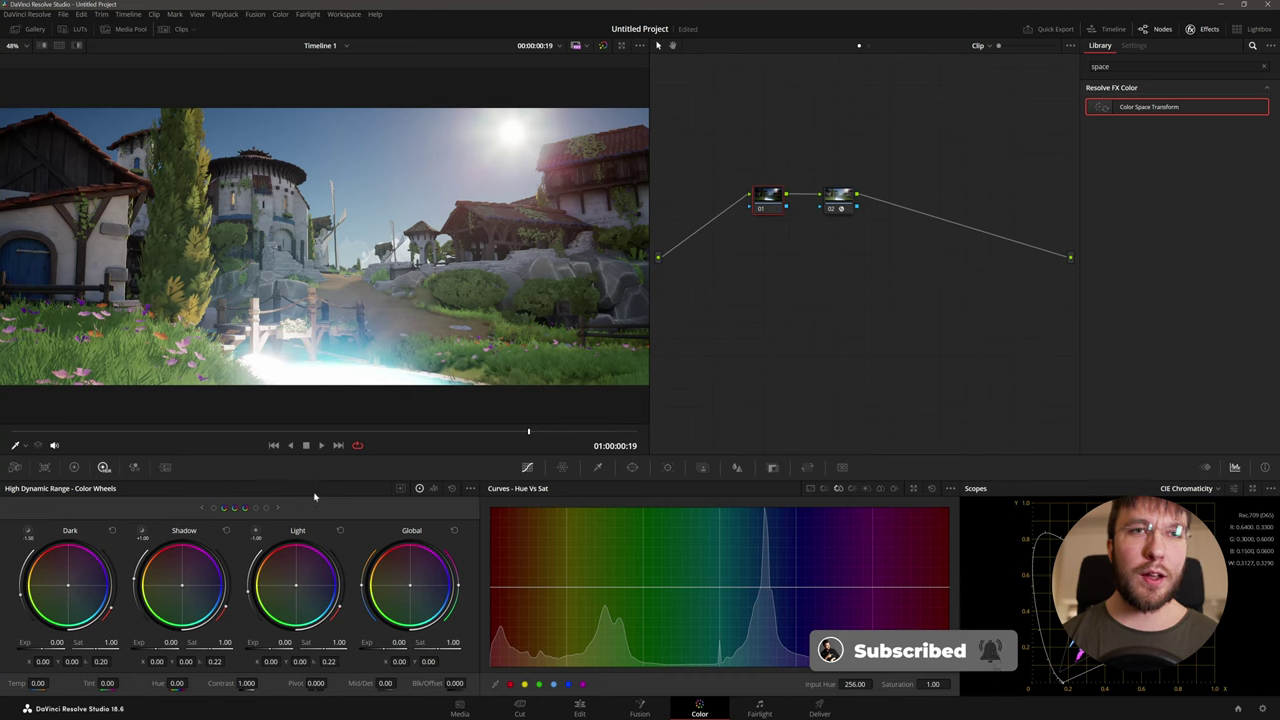
left_click(73, 467)
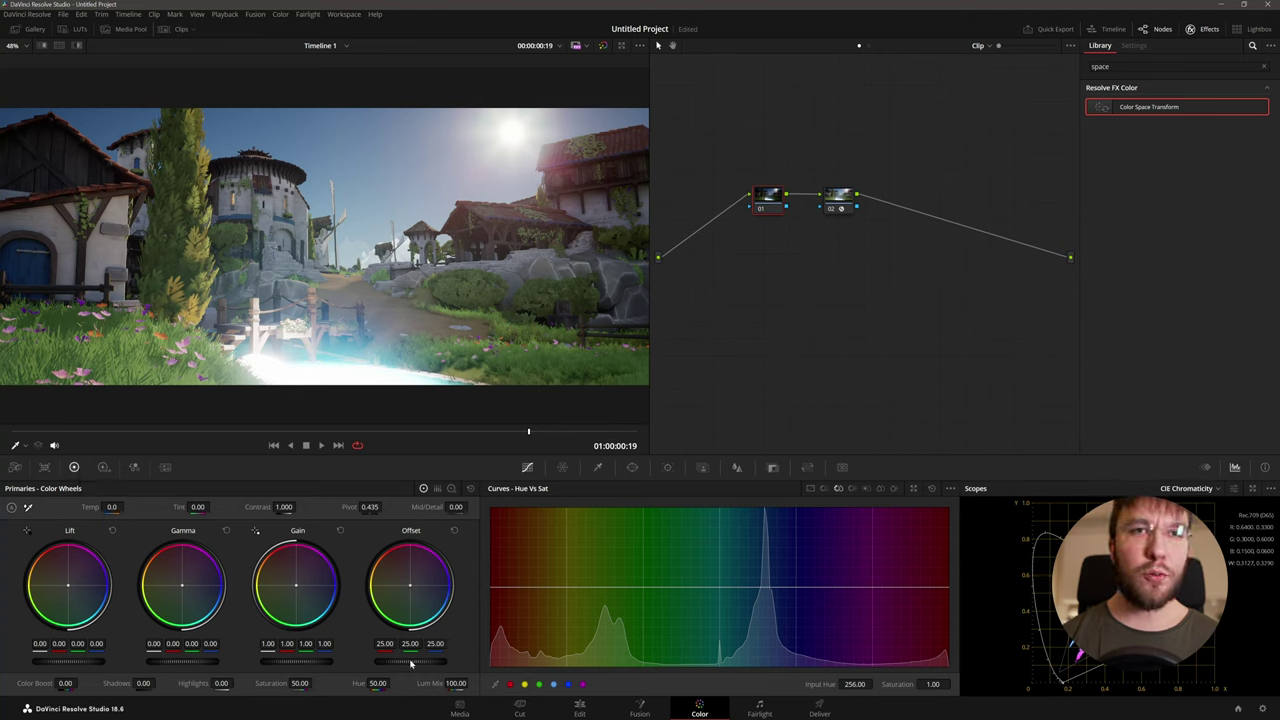
Step: Drop Gain to about 0.05 to test sky recovery, reset it to 1.00, and switch to Log Wheels
left_click_drag(296, 660, 222, 660)
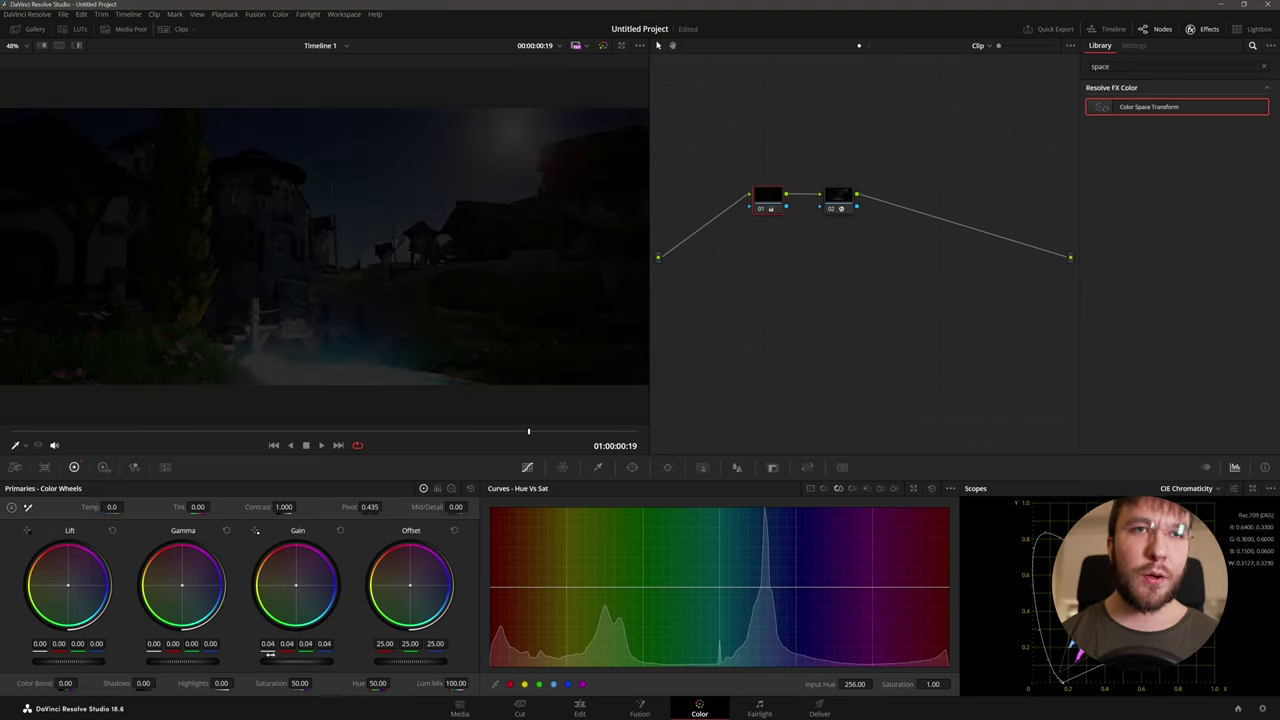
left_click(340, 530)
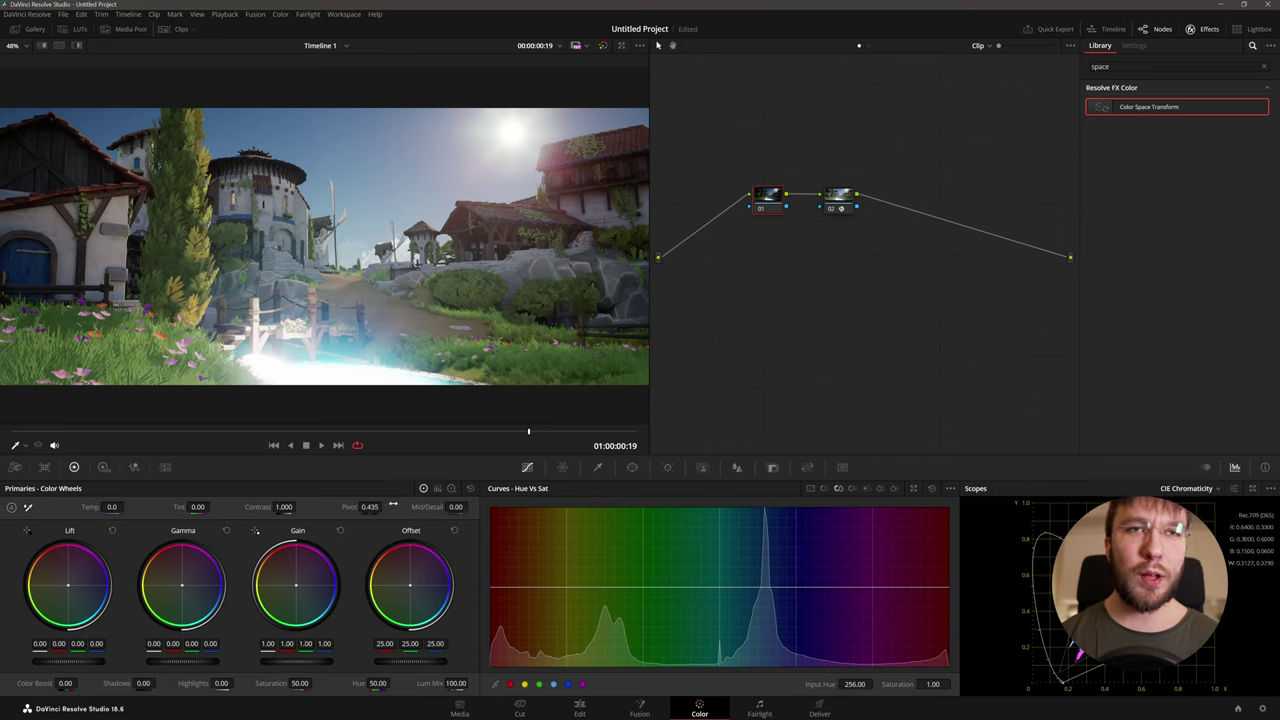
left_click(451, 489)
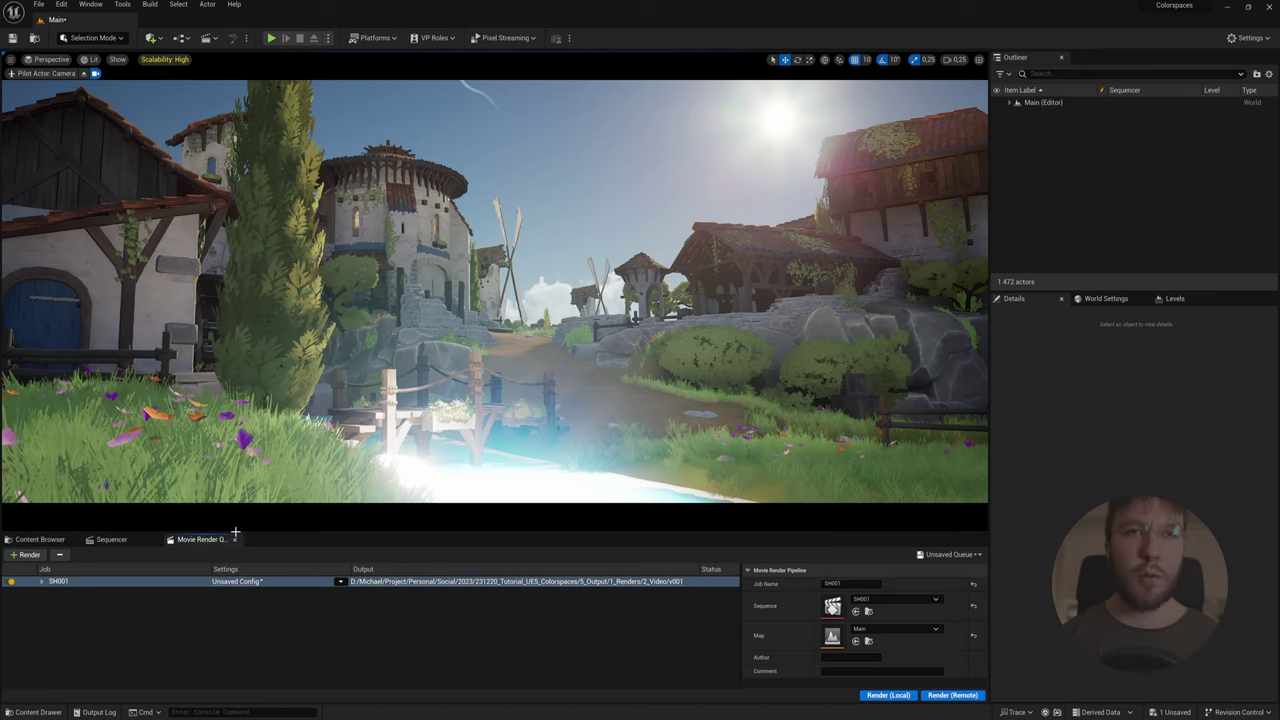
Step: Add a Color Output setting to the SH001 config with Disable Tone Curve ticked
left_click(237, 581)
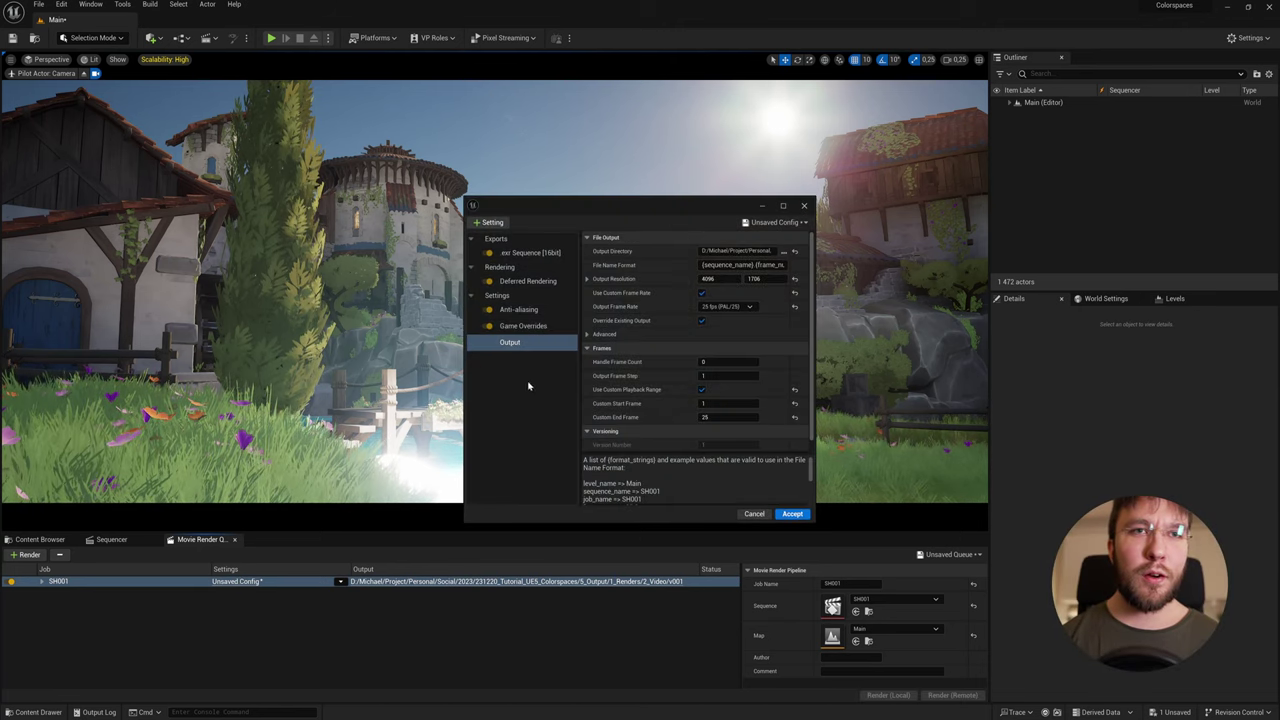
left_click(492, 223)
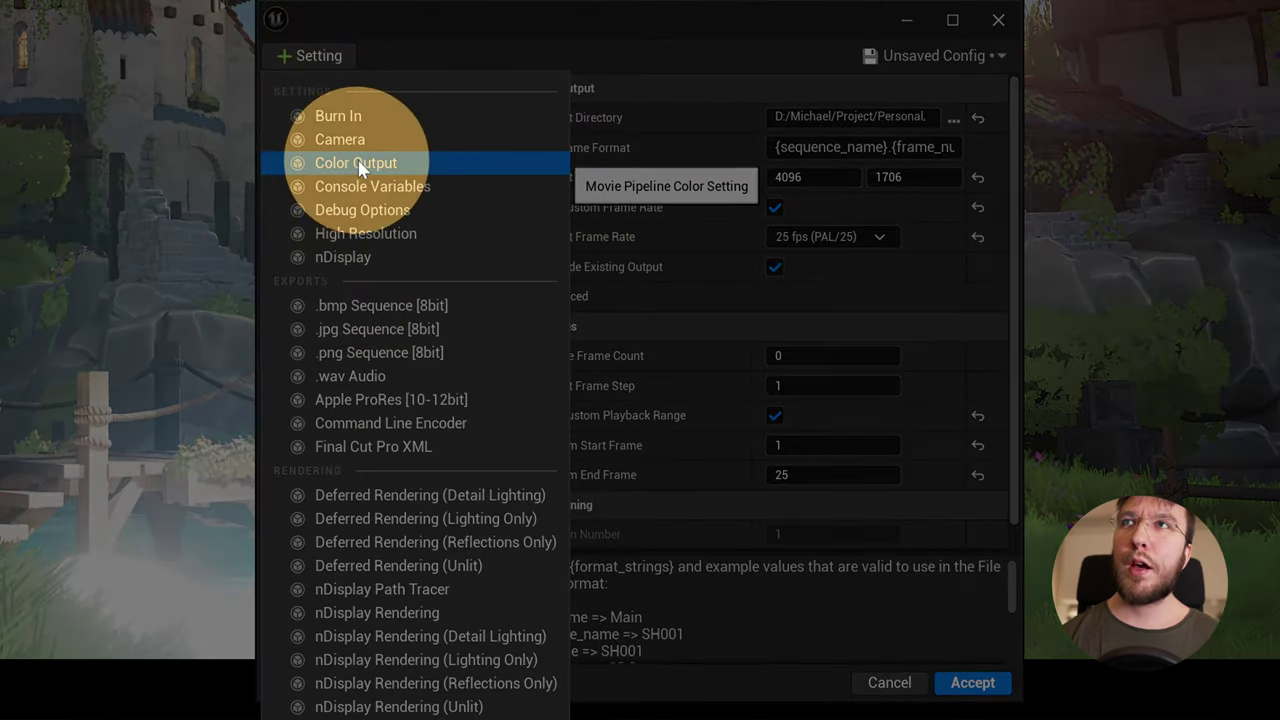
left_click(359, 165)
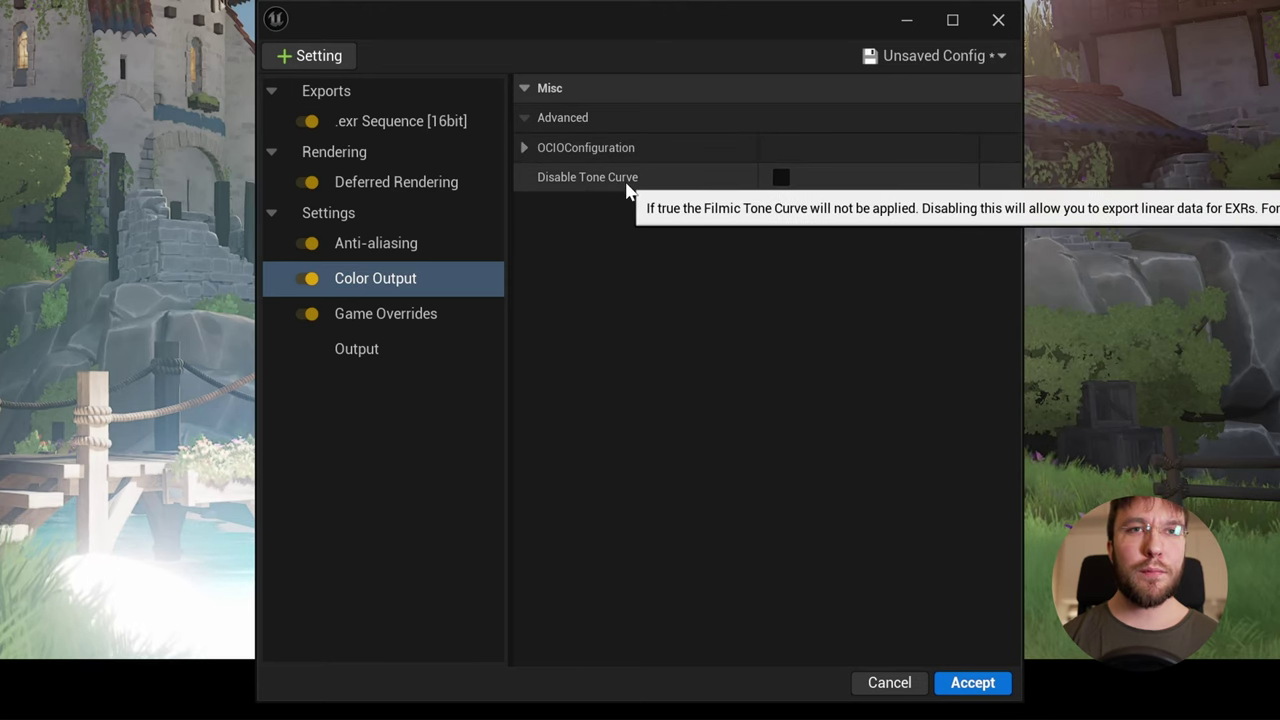
left_click(781, 178)
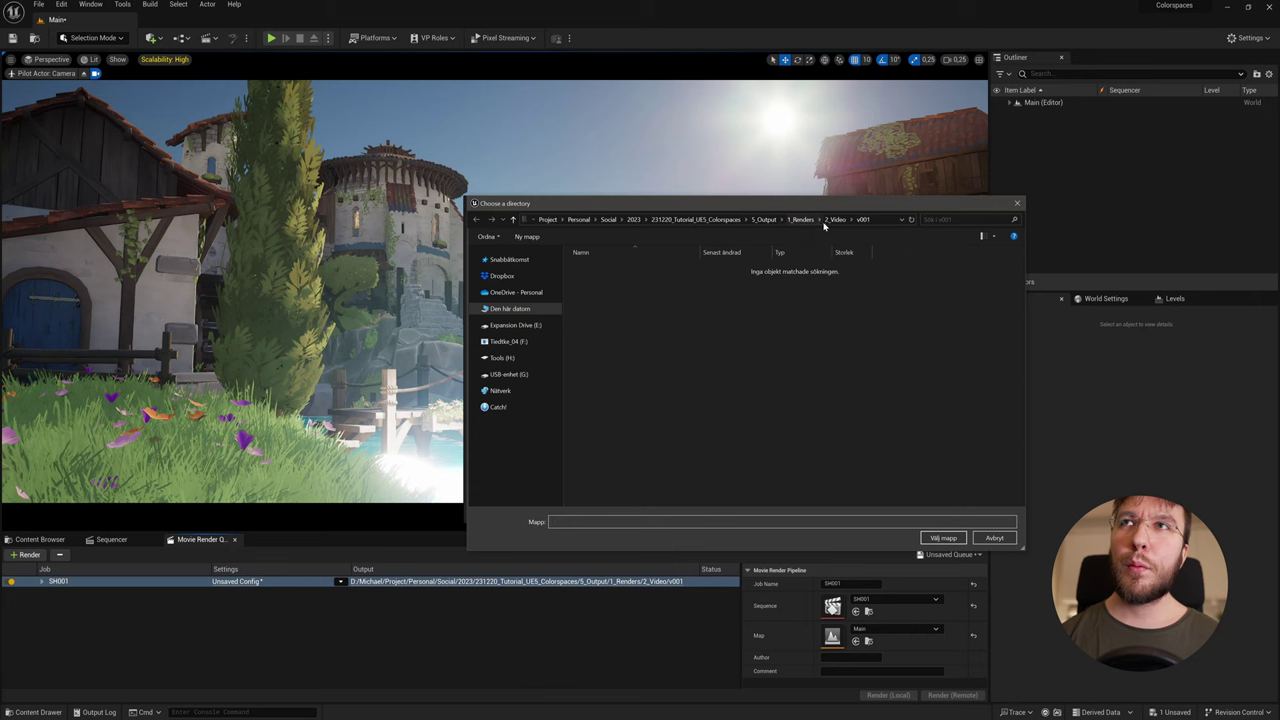
Step: Create a v002 folder under 2_Video and select it as the output directory
left_click(834, 219)
right_click(657, 308)
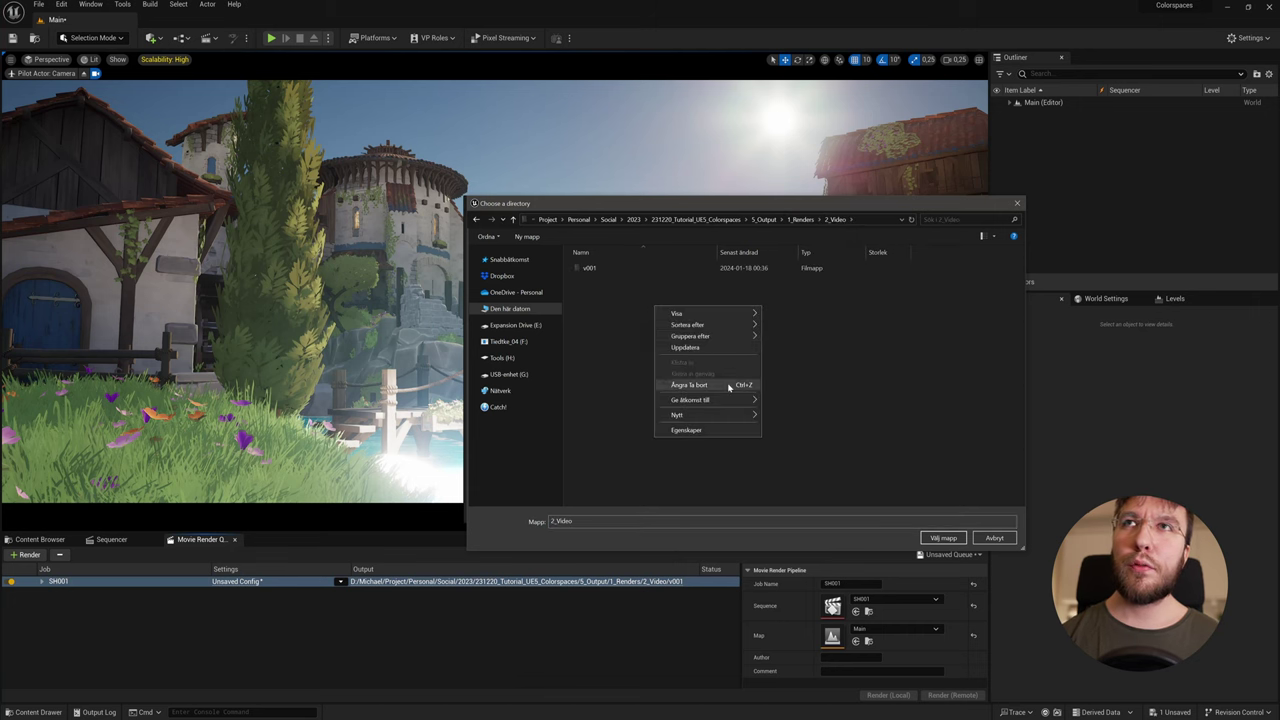
left_click(775, 415)
type("v002")
key("Return")
key("Return")
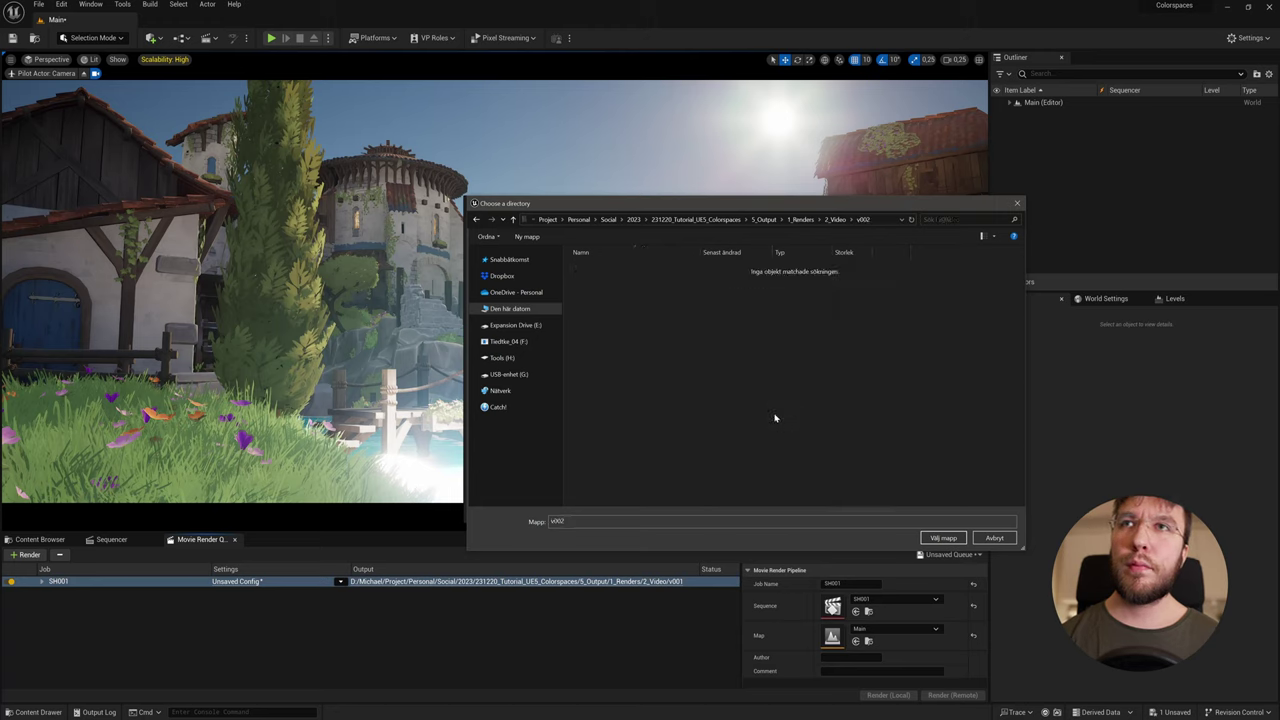
left_click(941, 538)
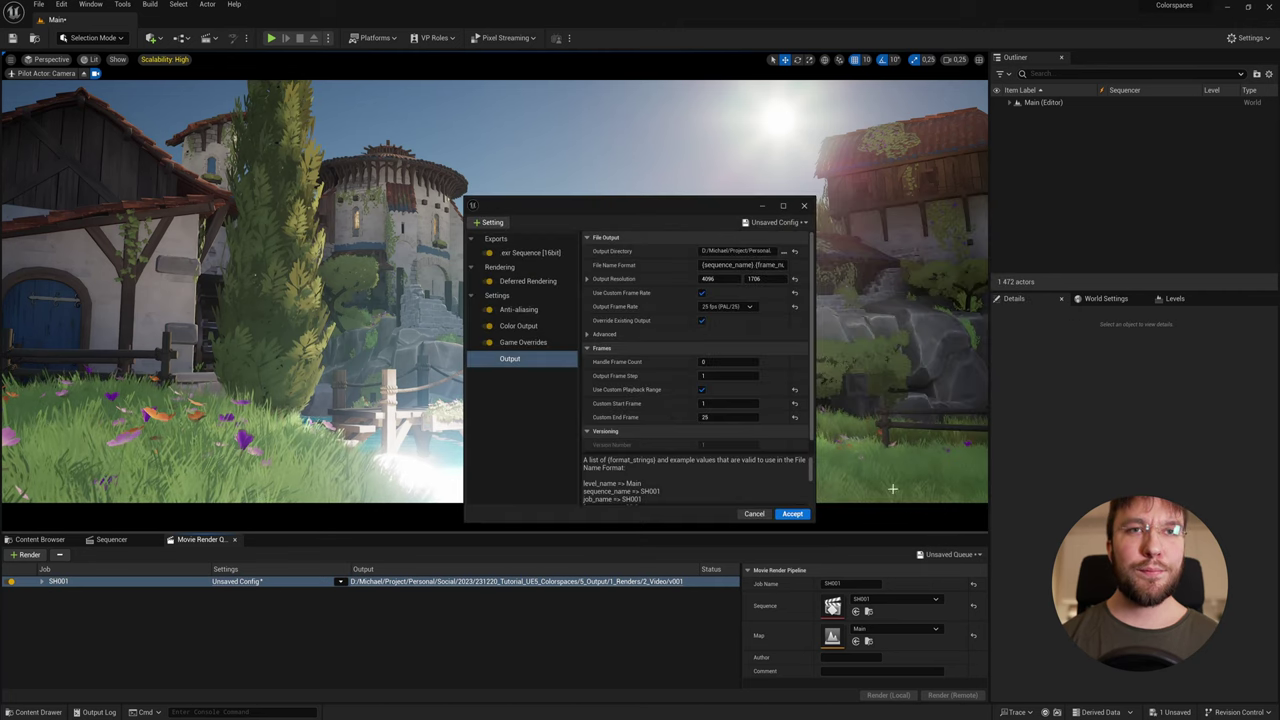
Step: Switch the viewport from Lit to Unlit and launch the local SH001 render
left_click(91, 59)
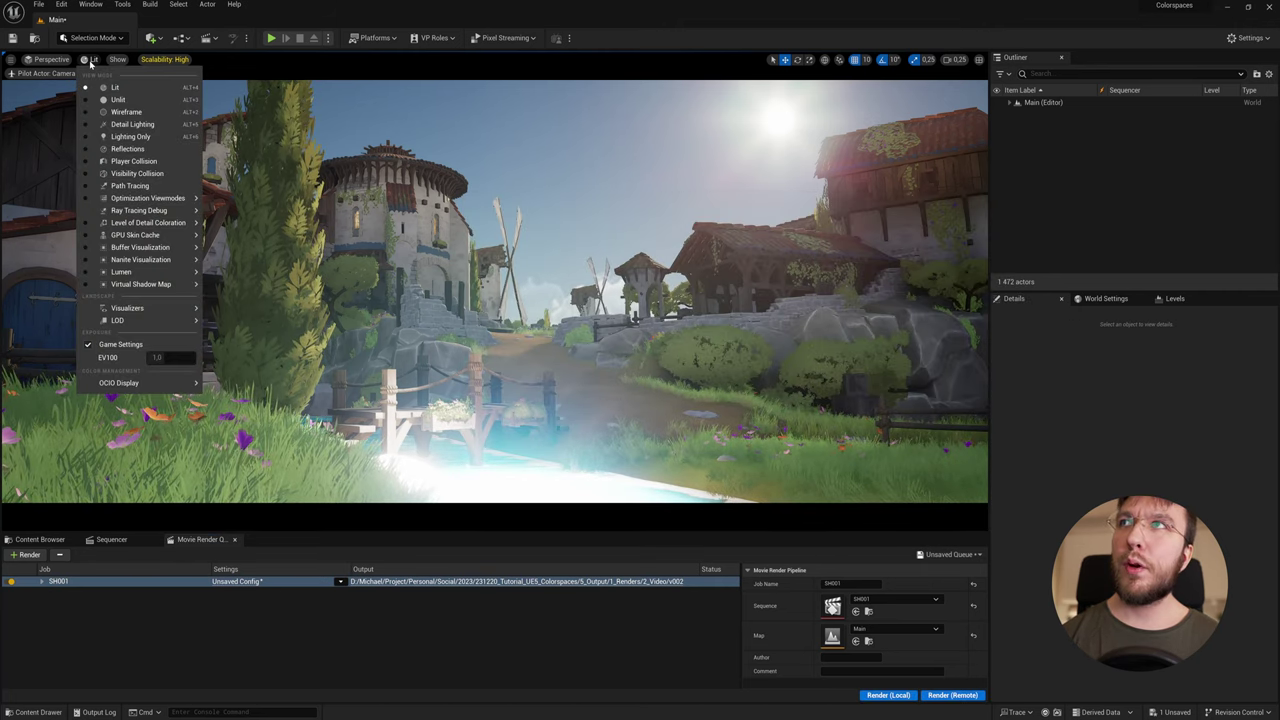
left_click(116, 100)
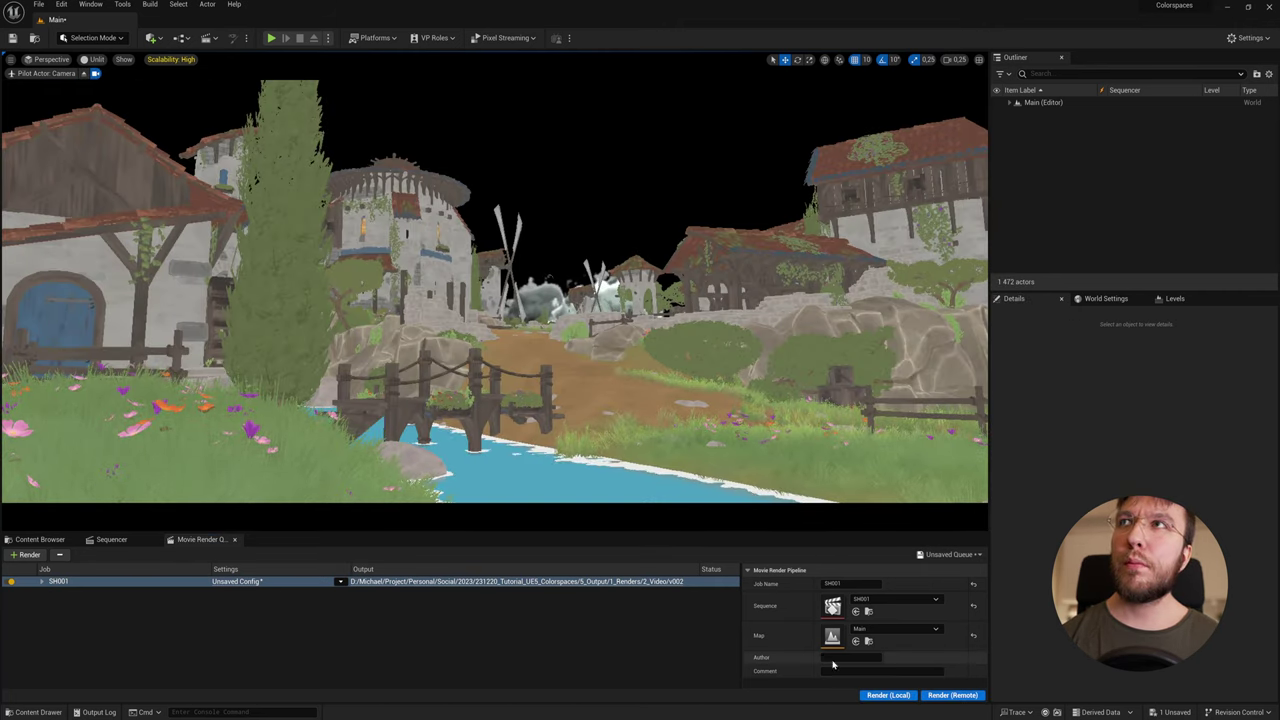
left_click(889, 695)
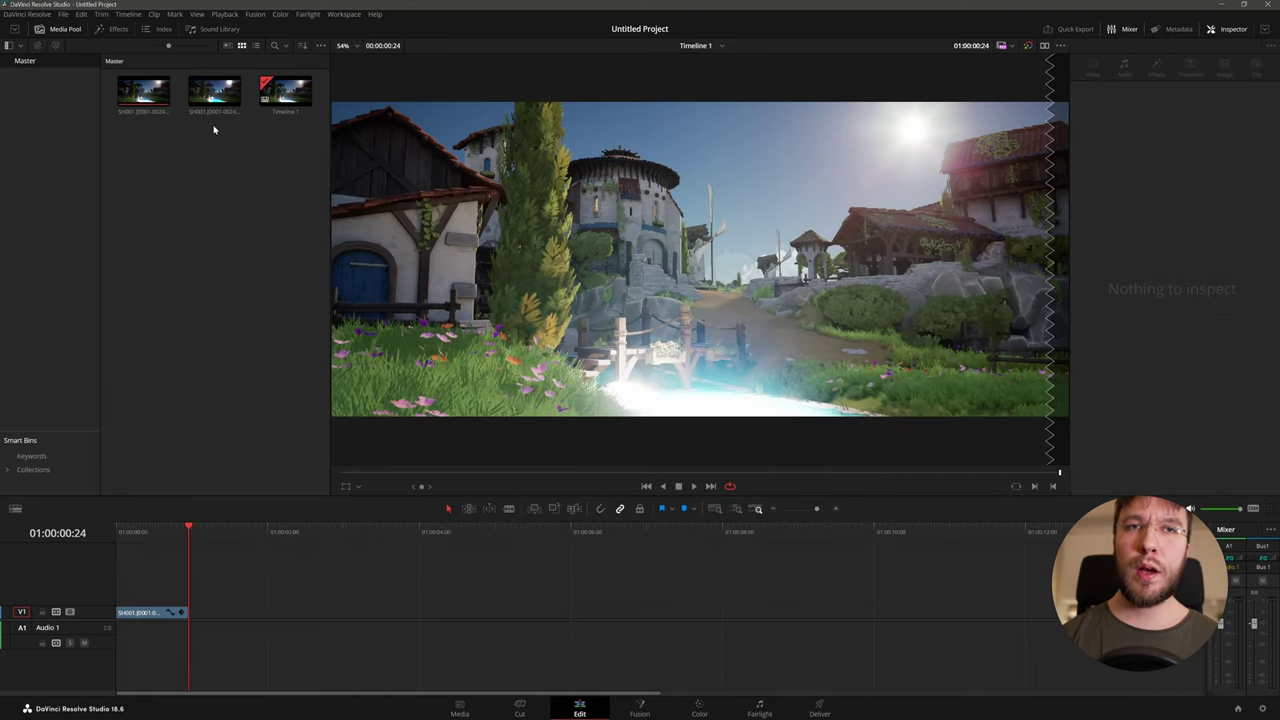
Step: Place the second EXR clip after the first on V1, then bring up clip 01's two-node grade
left_click_drag(215, 96, 219, 619)
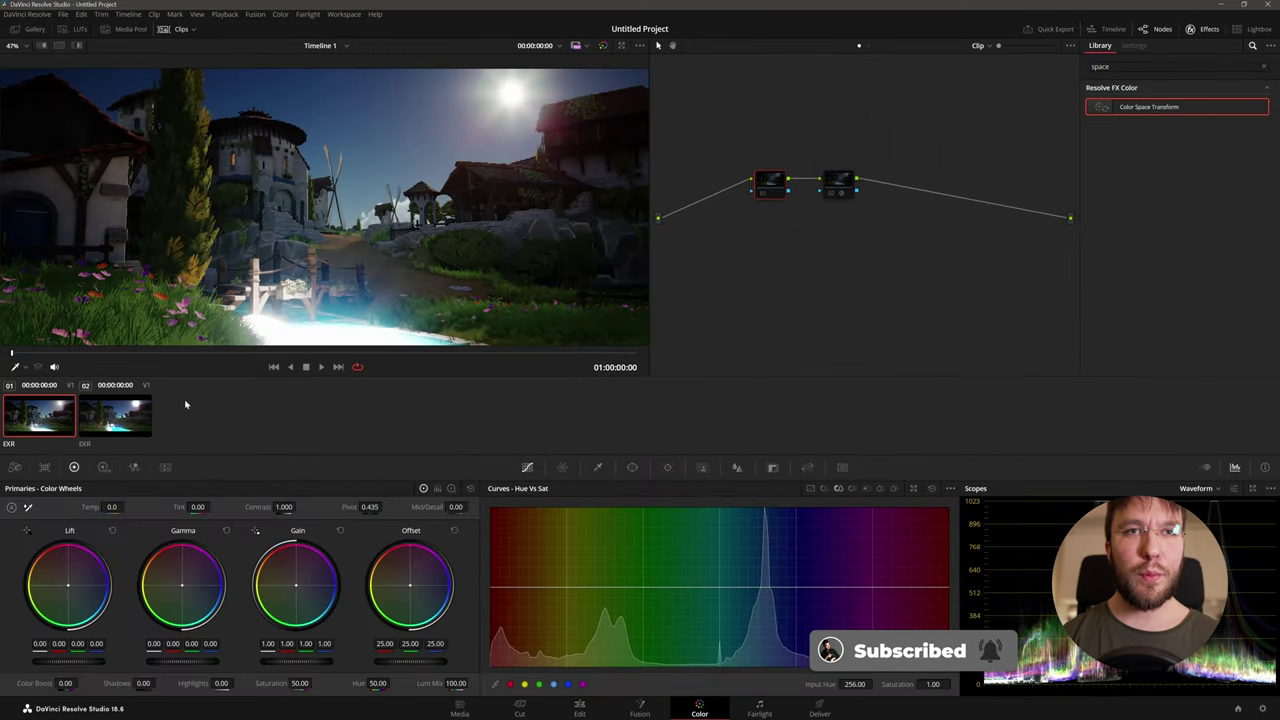
left_click(128, 426)
left_click(72, 430)
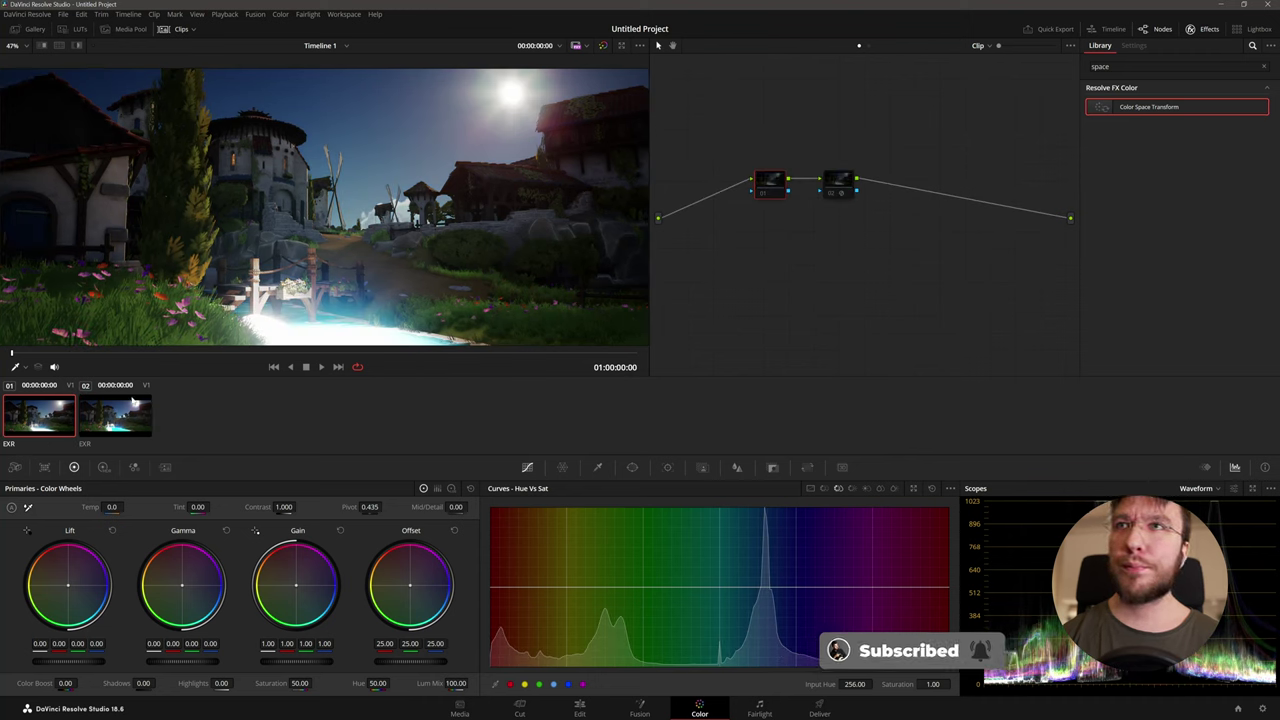
key("Down")
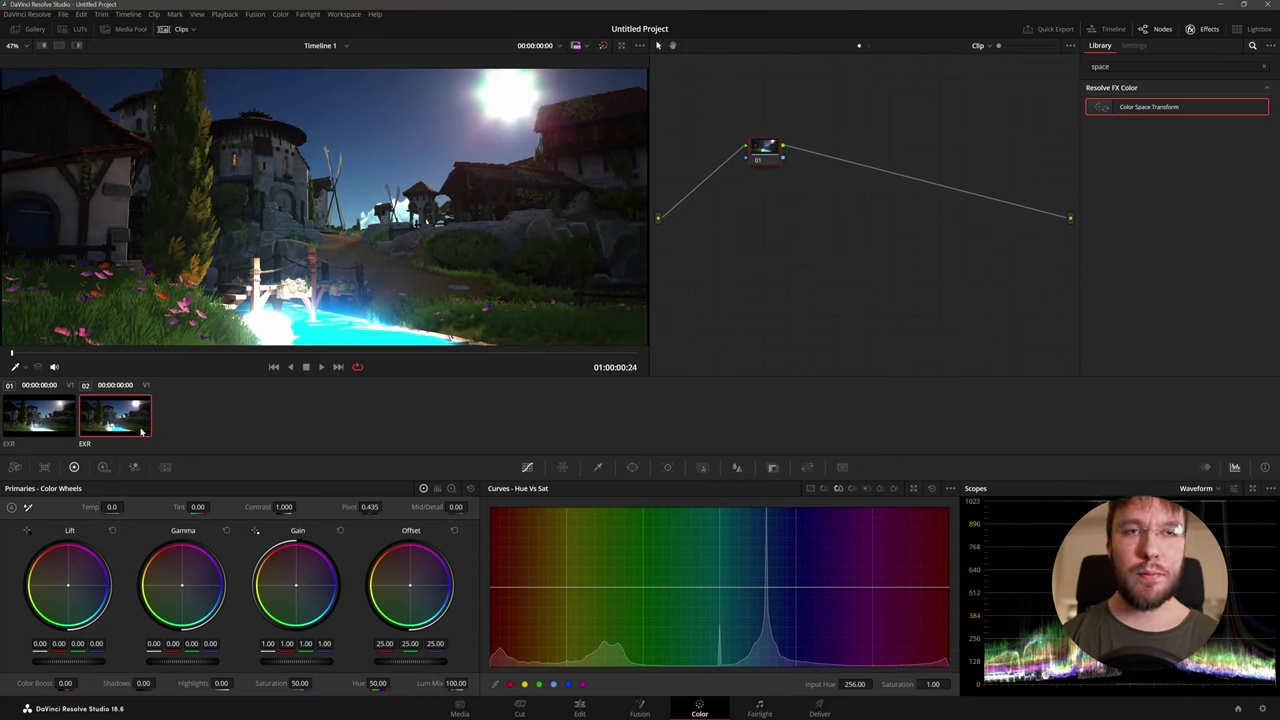
left_click(60, 418)
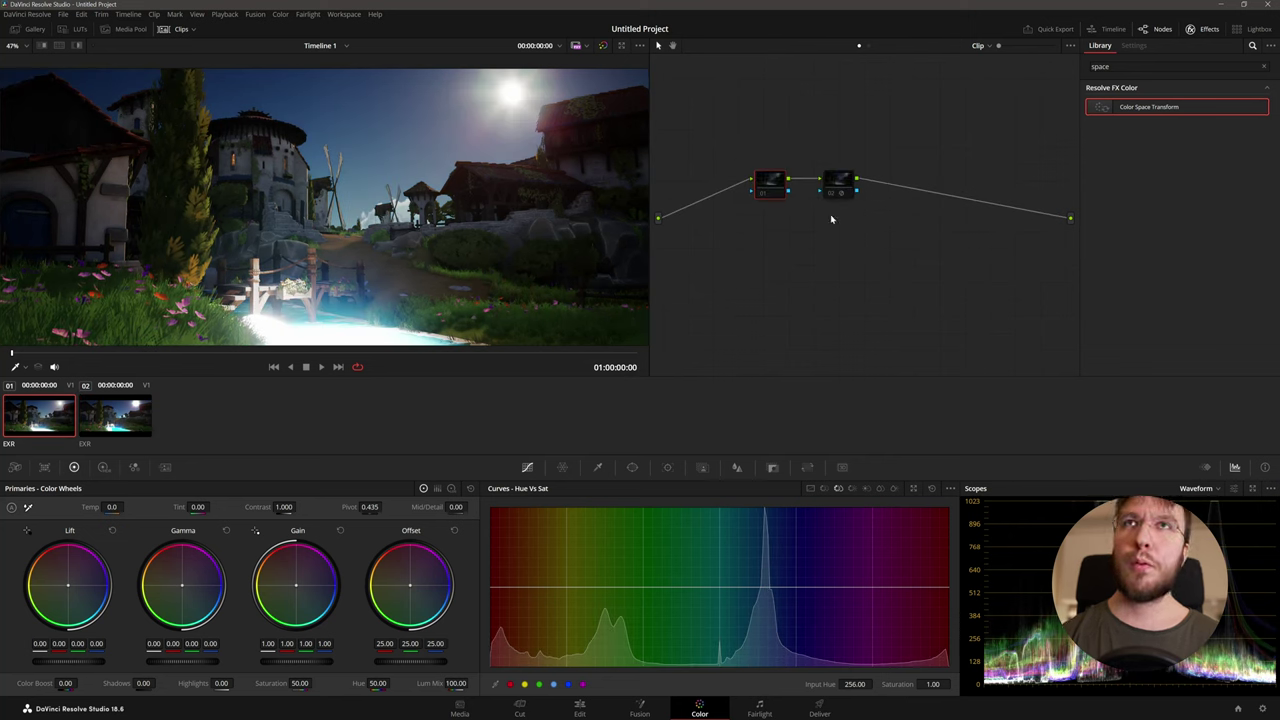
Step: Apply Color Space Transform to clip 02's node with input Rec.709 and input gamma Linear
left_click(131, 421)
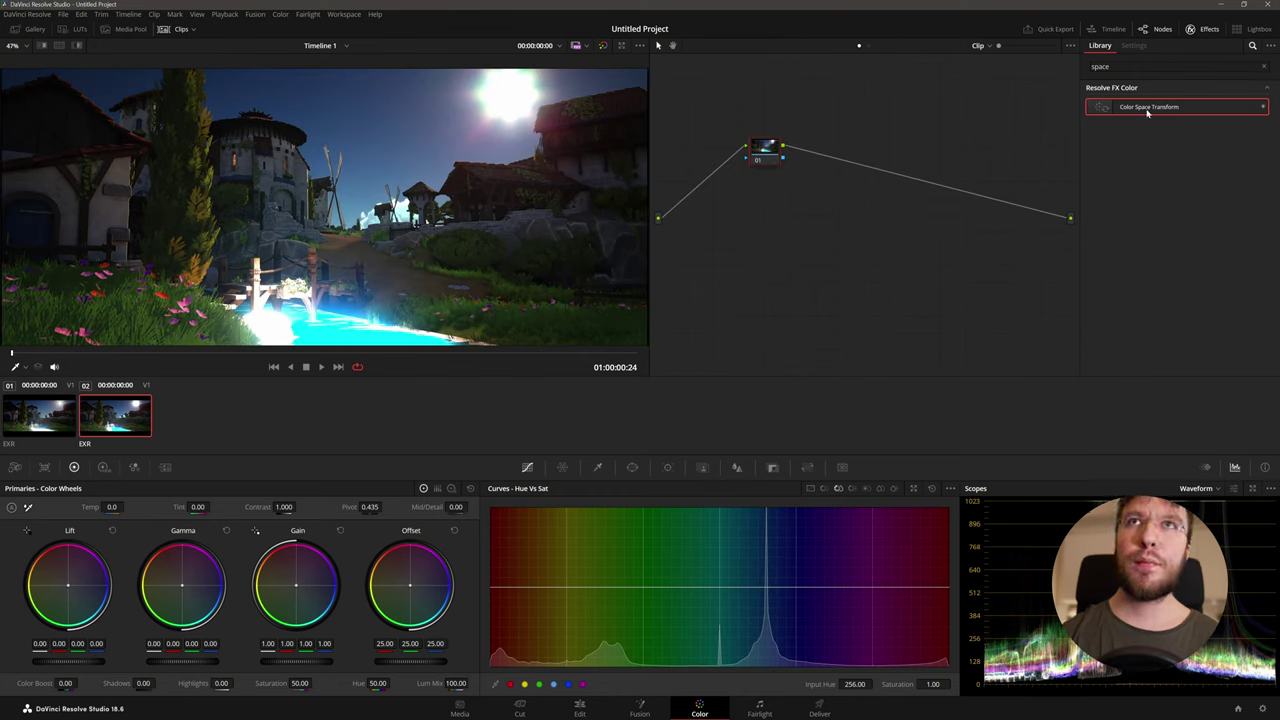
left_click_drag(1147, 113, 765, 151)
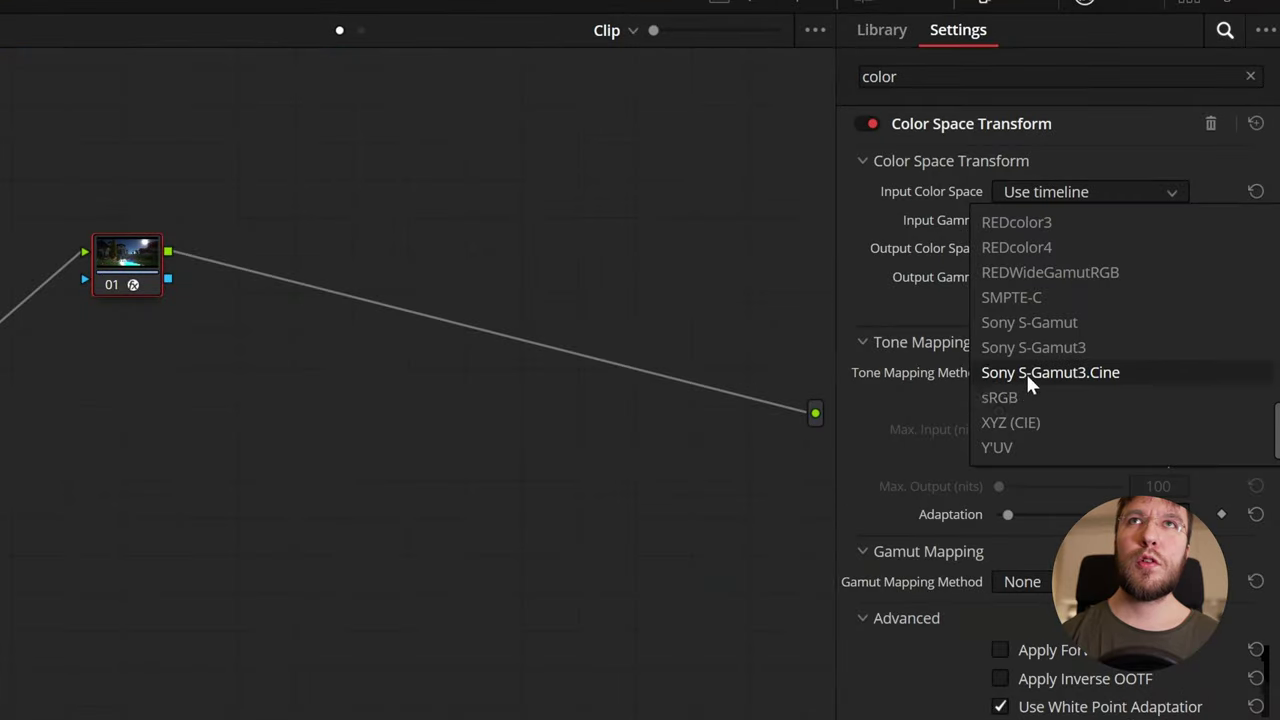
scroll(1025, 371, "up", 2)
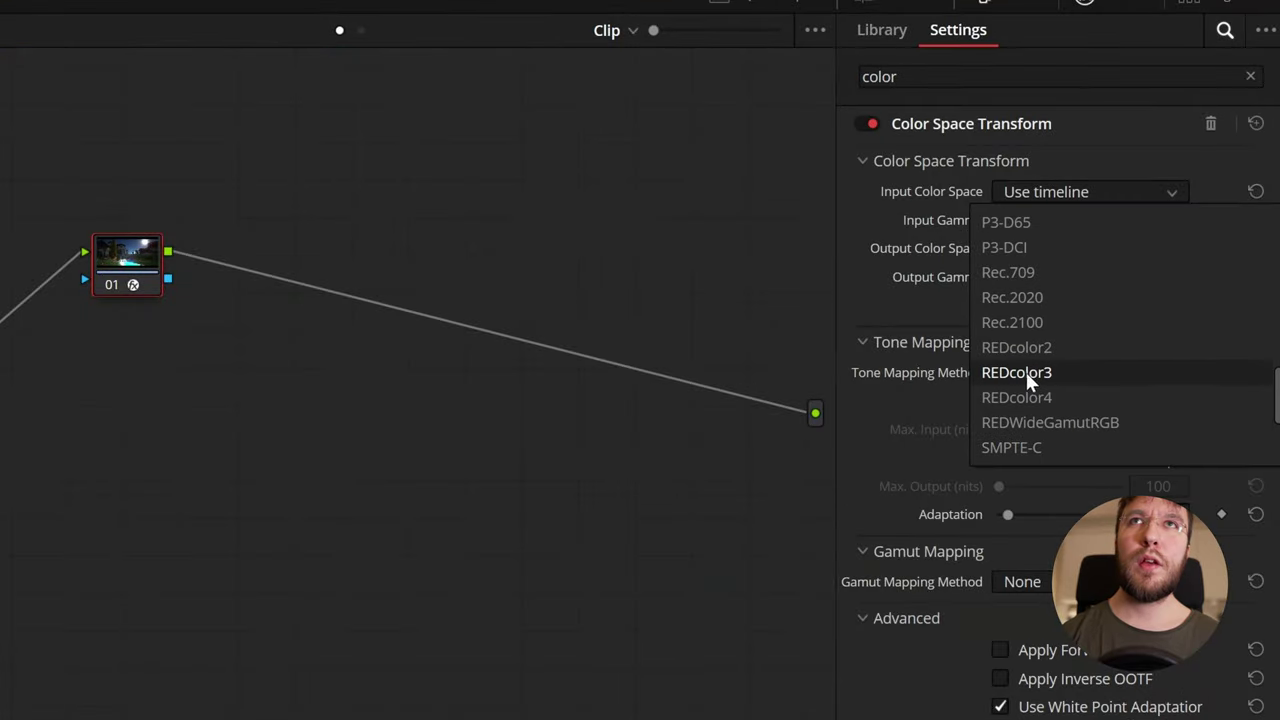
left_click(1010, 273)
left_click(1050, 219)
scroll(1014, 412, "down", 5)
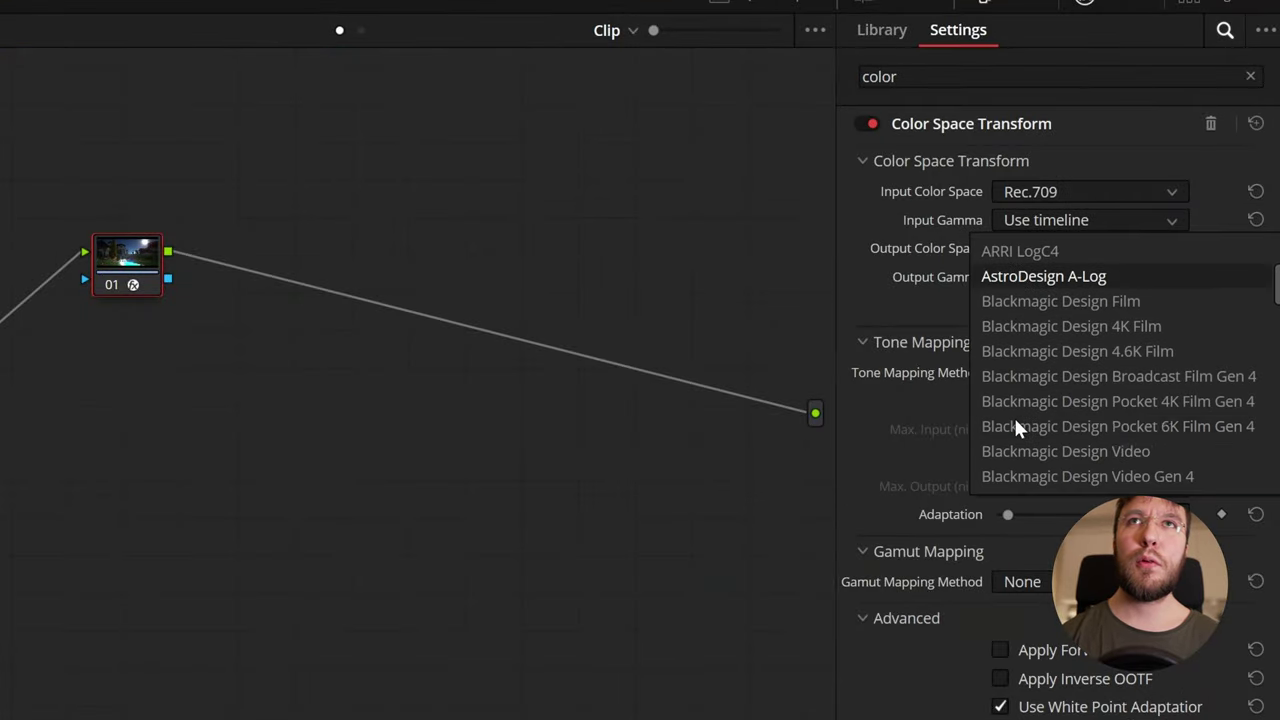
scroll(1014, 418, "down", 3)
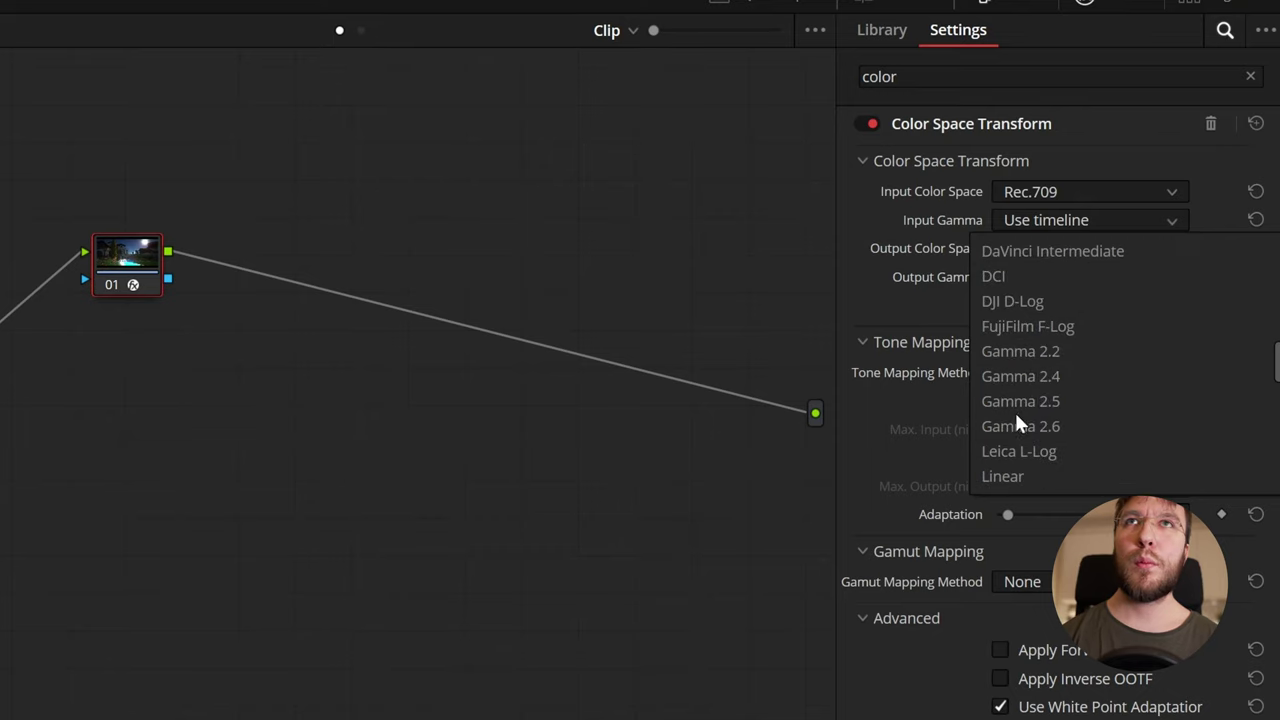
left_click(1016, 476)
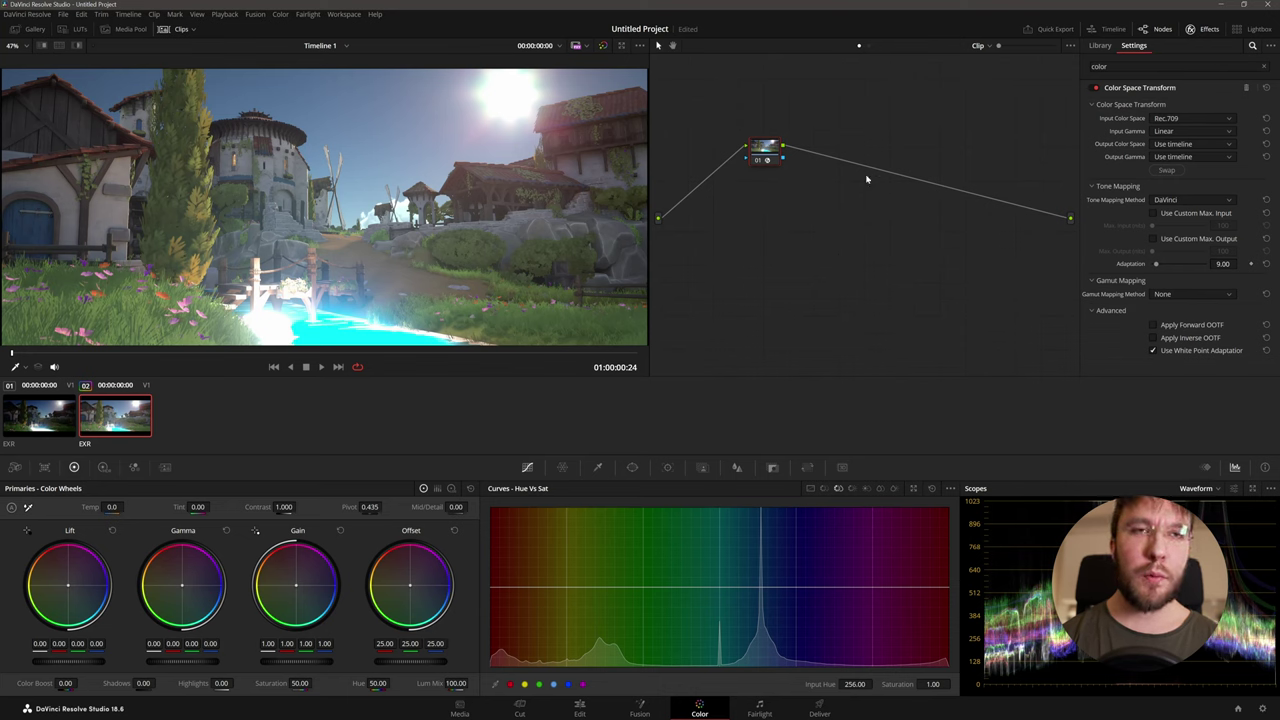
Step: Add a new empty serial node ahead of the Color Space Transform node
left_click_drag(767, 155, 861, 183)
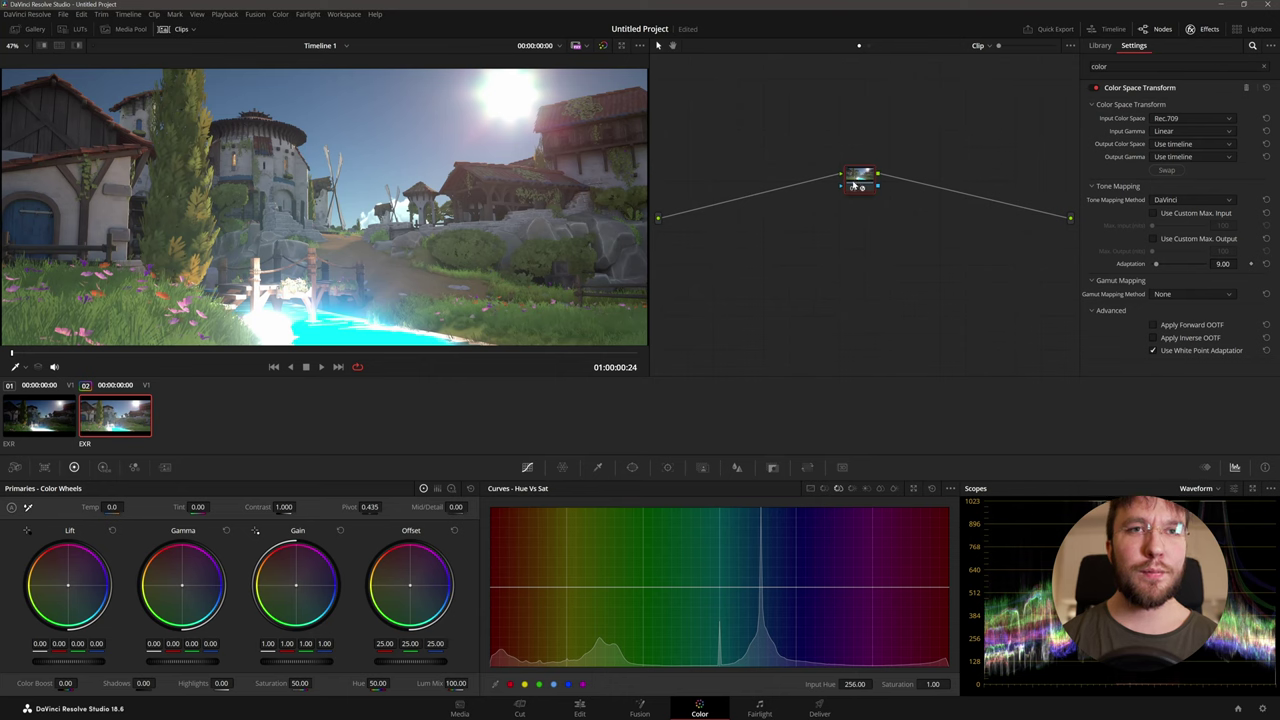
key("shift+s")
left_click_drag(814, 184, 803, 180)
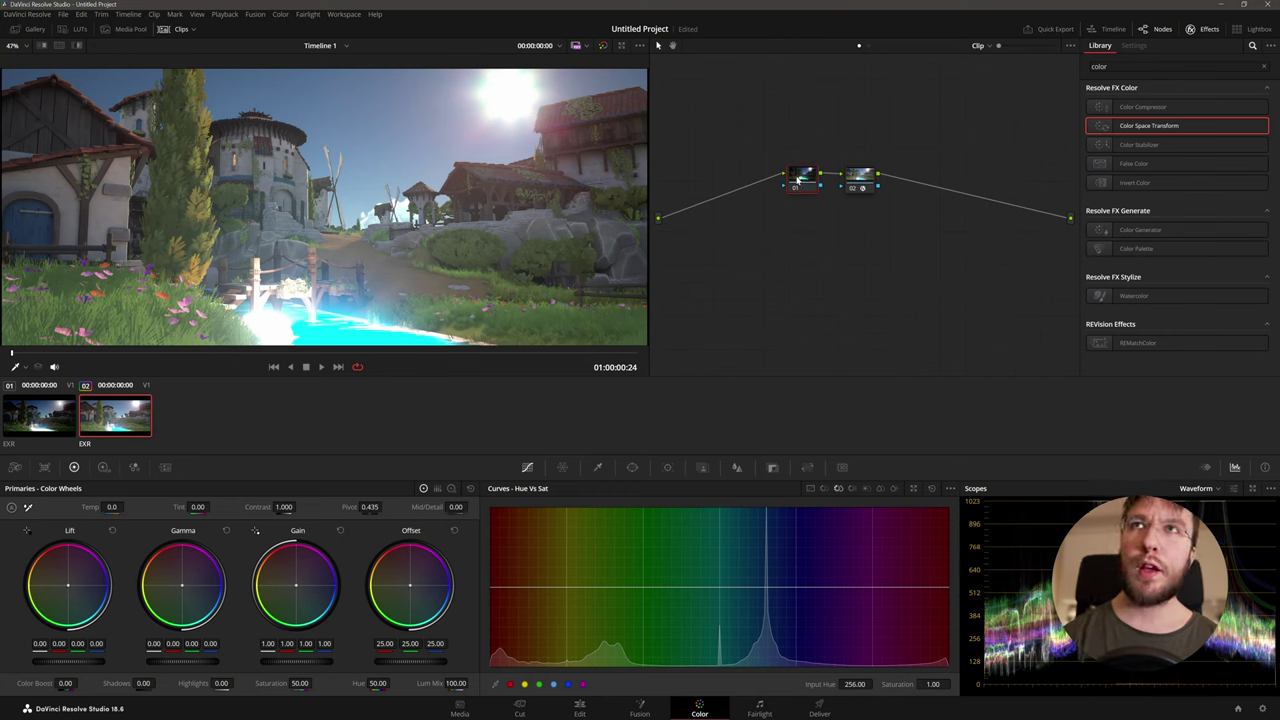
Step: Lower the Gain master on clip 02's first node to 0.01, zooming the viewer on the pool highlights
left_click_drag(300, 665, 204, 665)
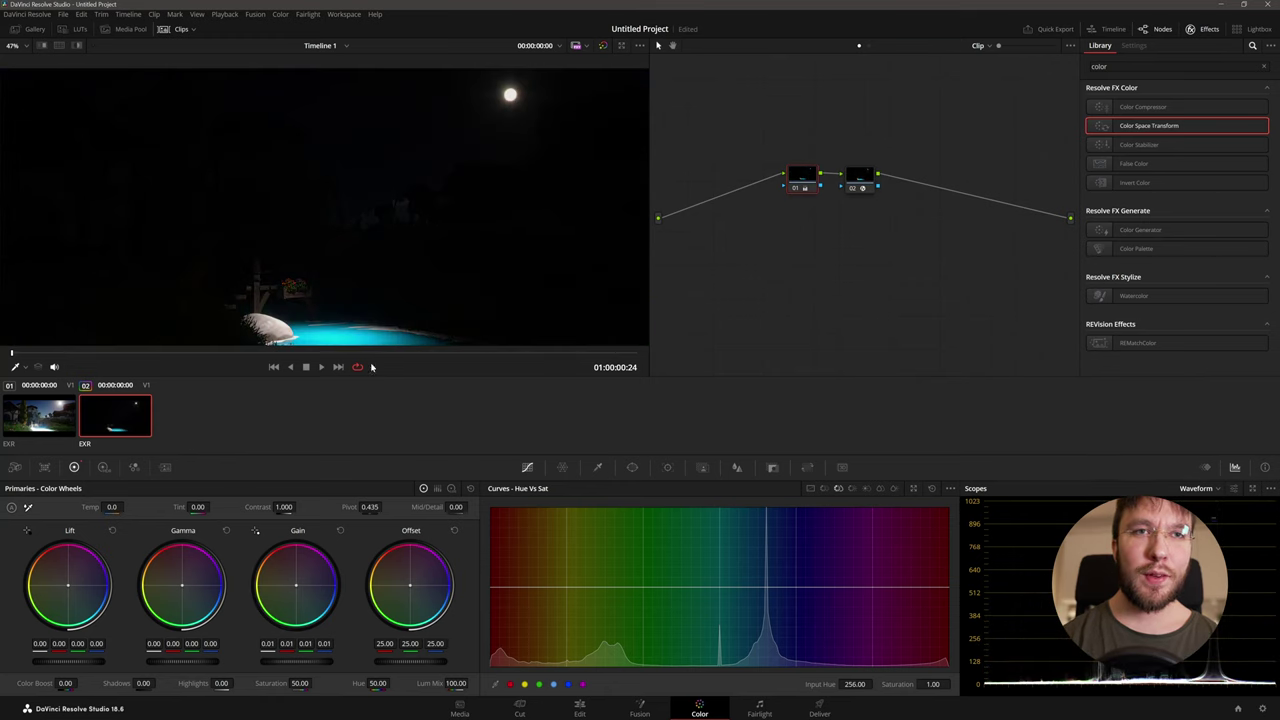
scroll(314, 305, "up", 3)
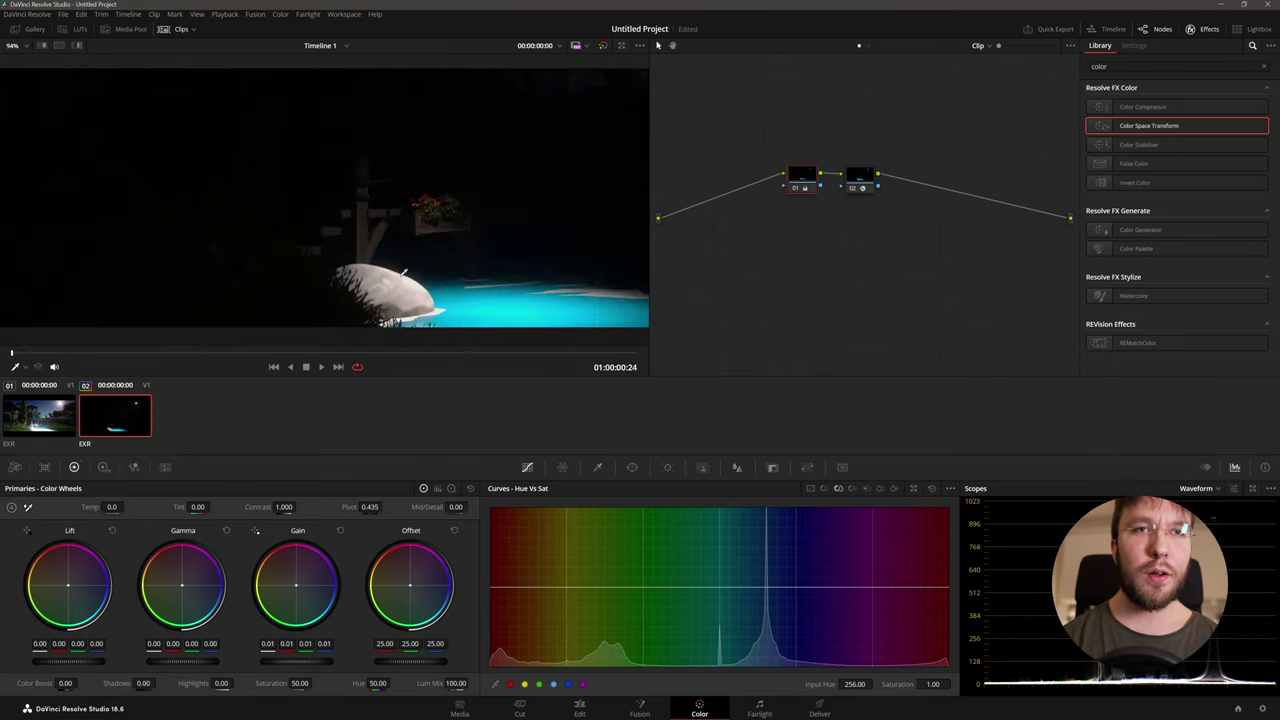
scroll(405, 272, "up", 2)
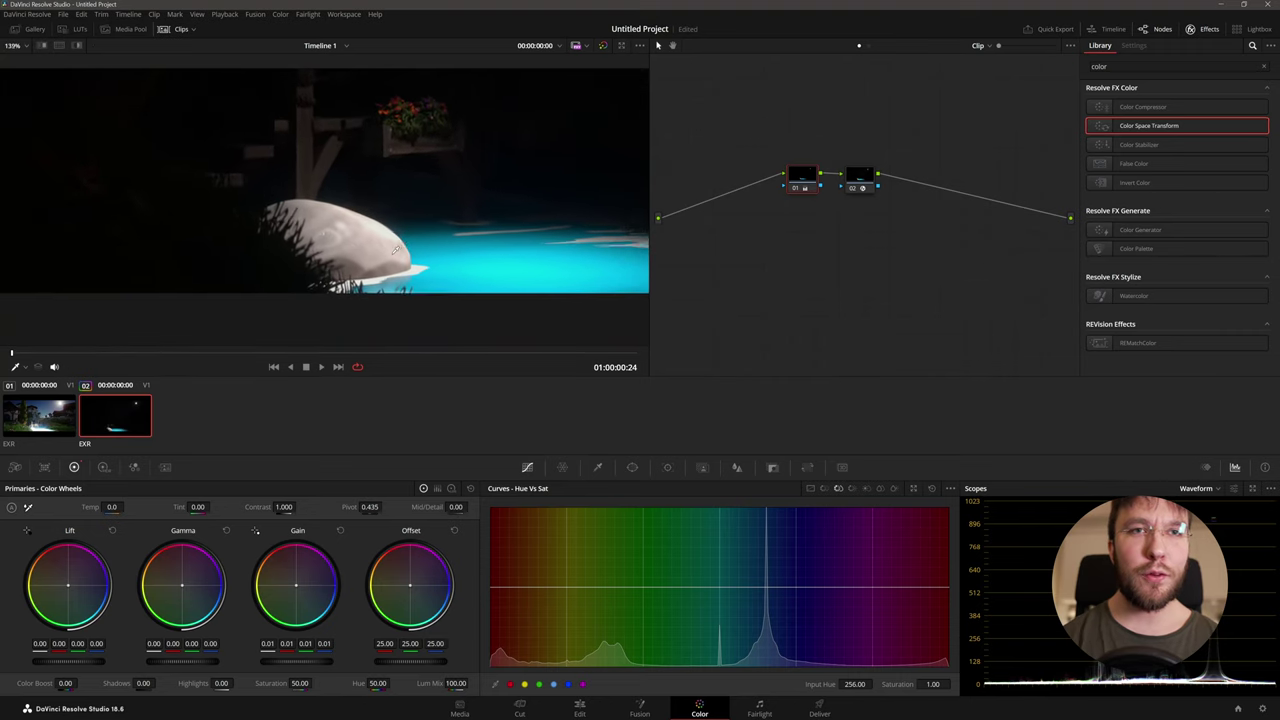
scroll(395, 252, "up", 2)
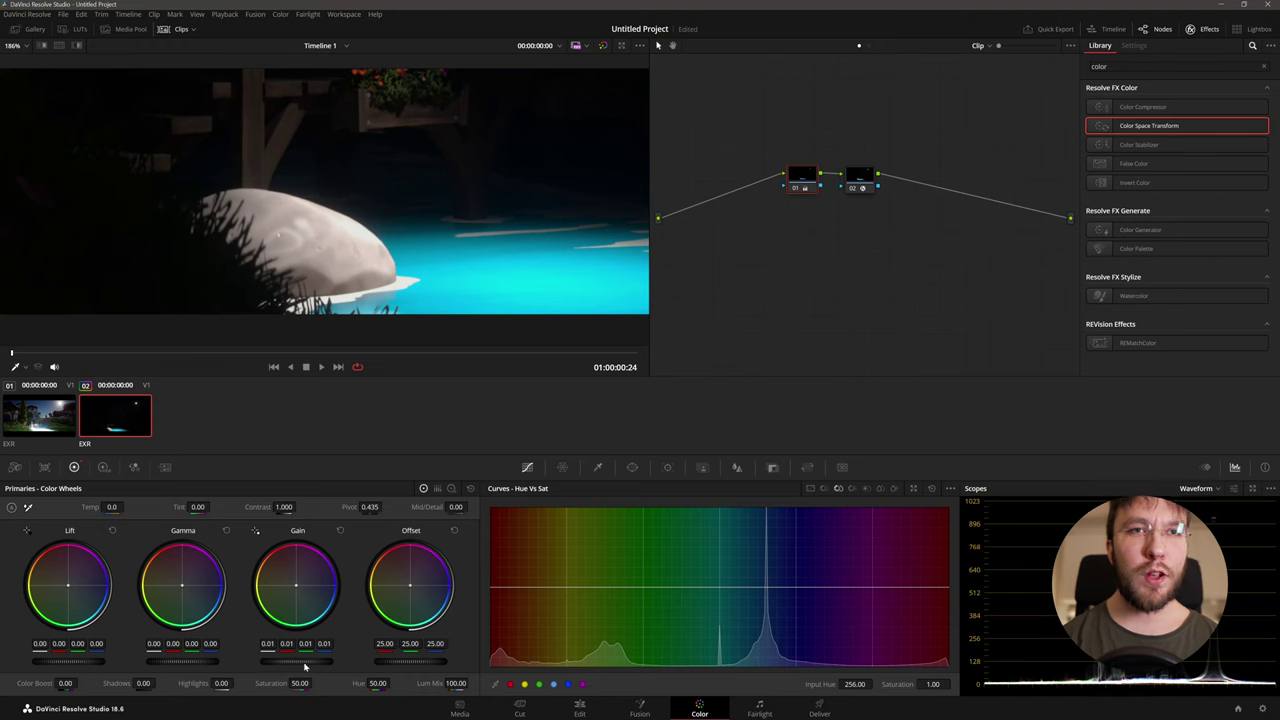
left_click_drag(305, 665, 246, 665)
left_click(339, 531)
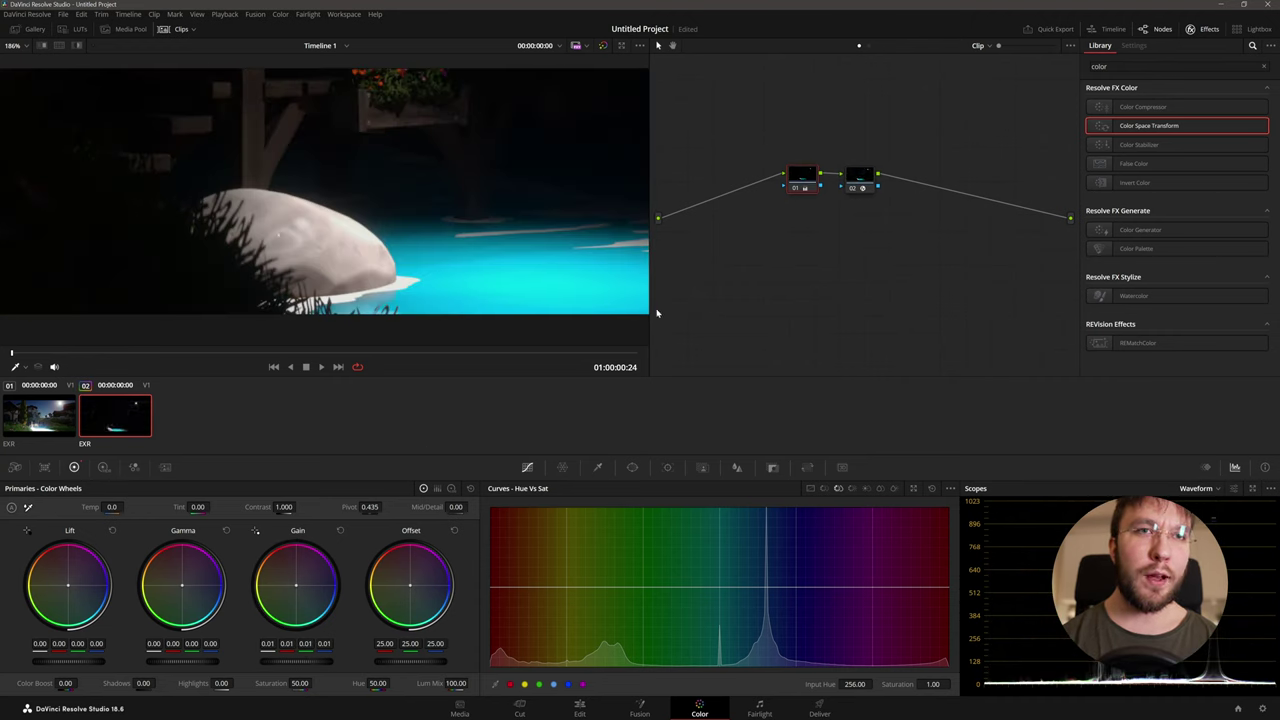
Step: Lower the Gain master on clip 01's first node to 0.03
left_click(48, 430)
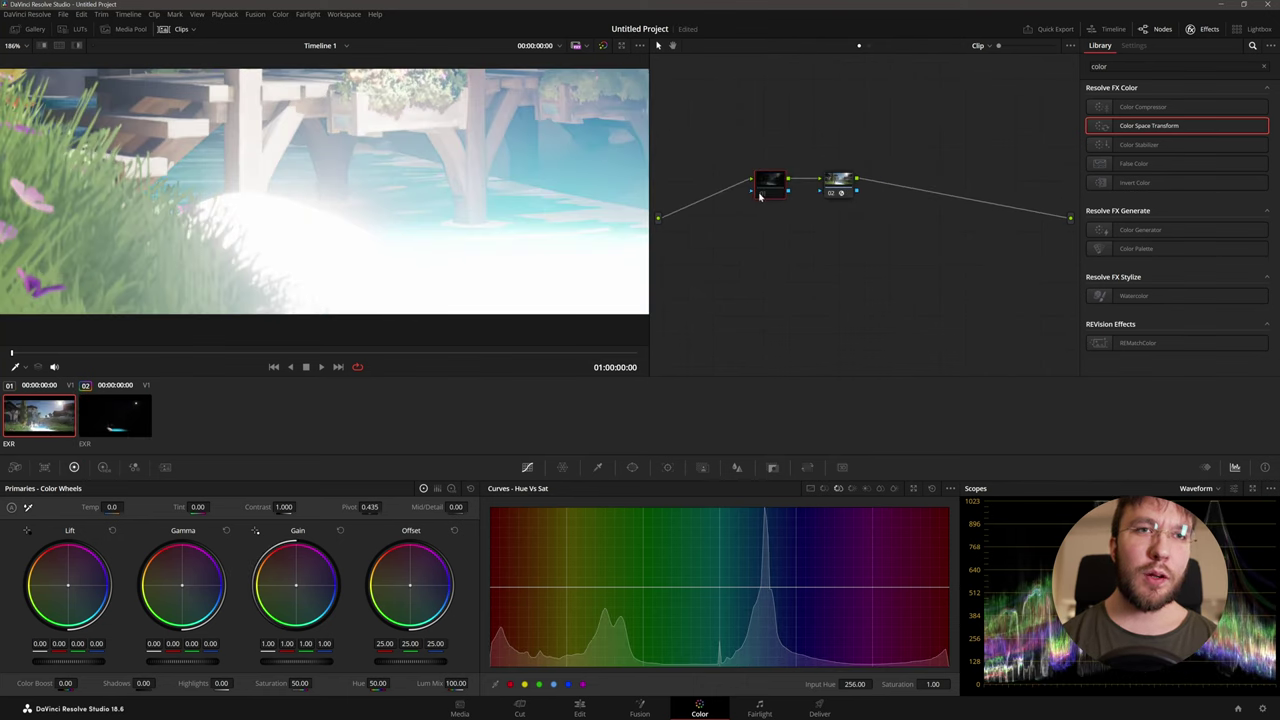
left_click(837, 187)
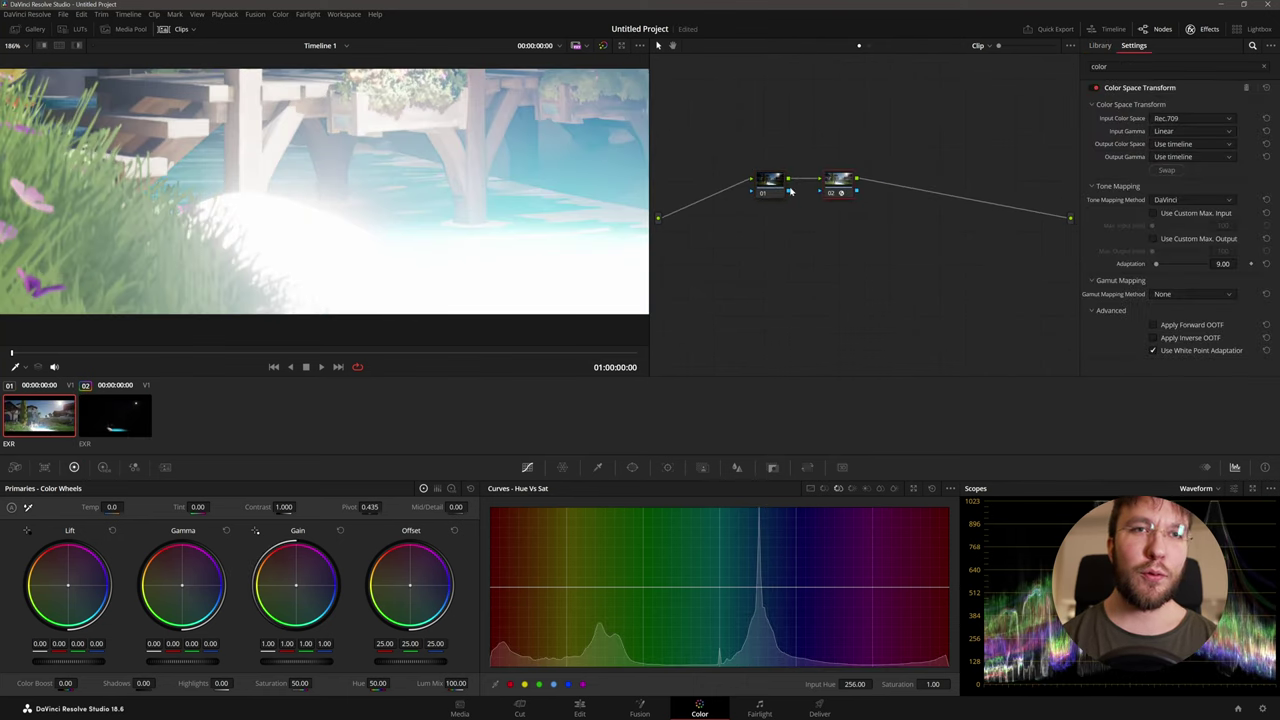
left_click(763, 189)
left_click_drag(316, 657, 242, 666)
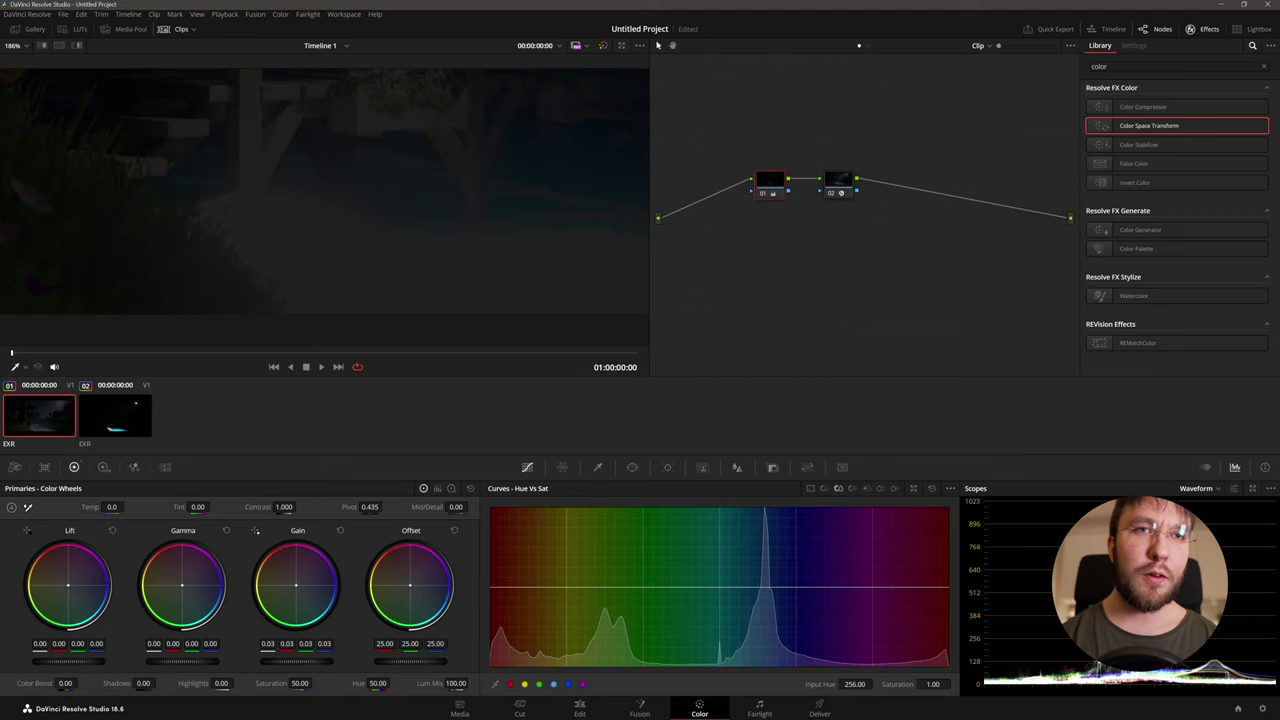
Step: Compare clip 01 against clip 02 repeatedly, then switch the scope to CIE Chromaticity
left_click(132, 417)
left_click(62, 425)
left_click(132, 427)
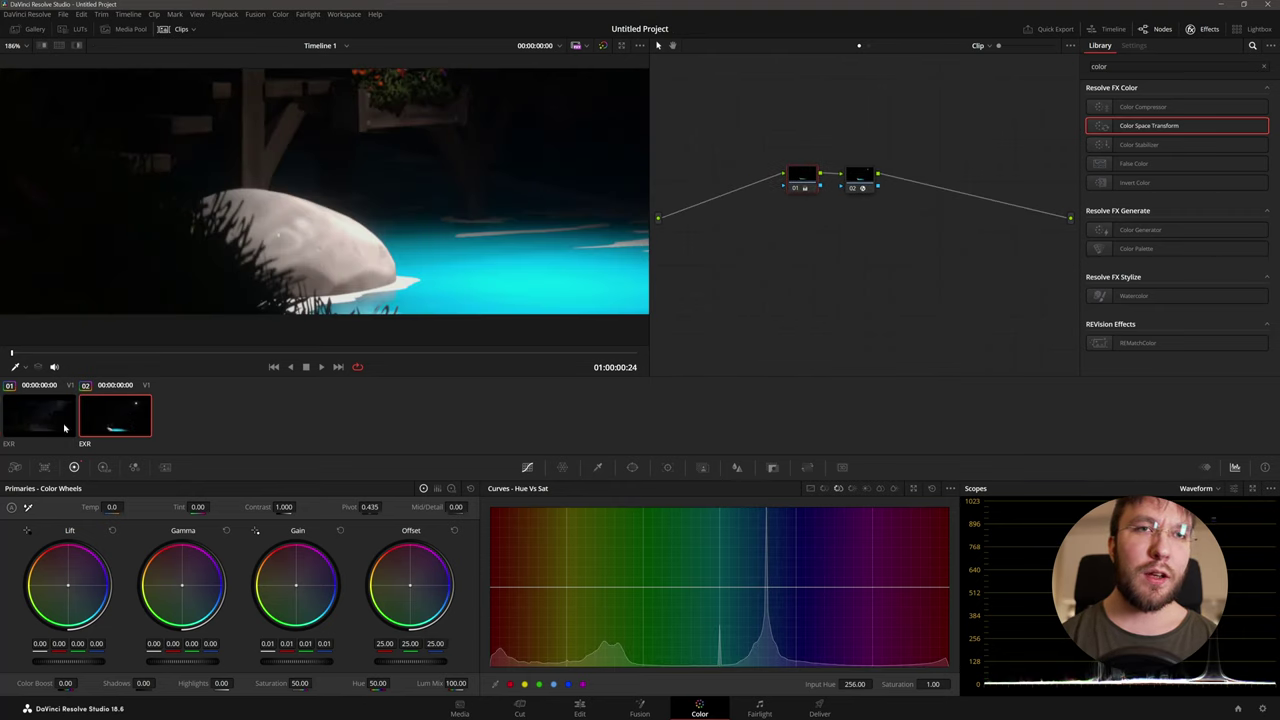
left_click(62, 428)
left_click(103, 432)
left_click(30, 429)
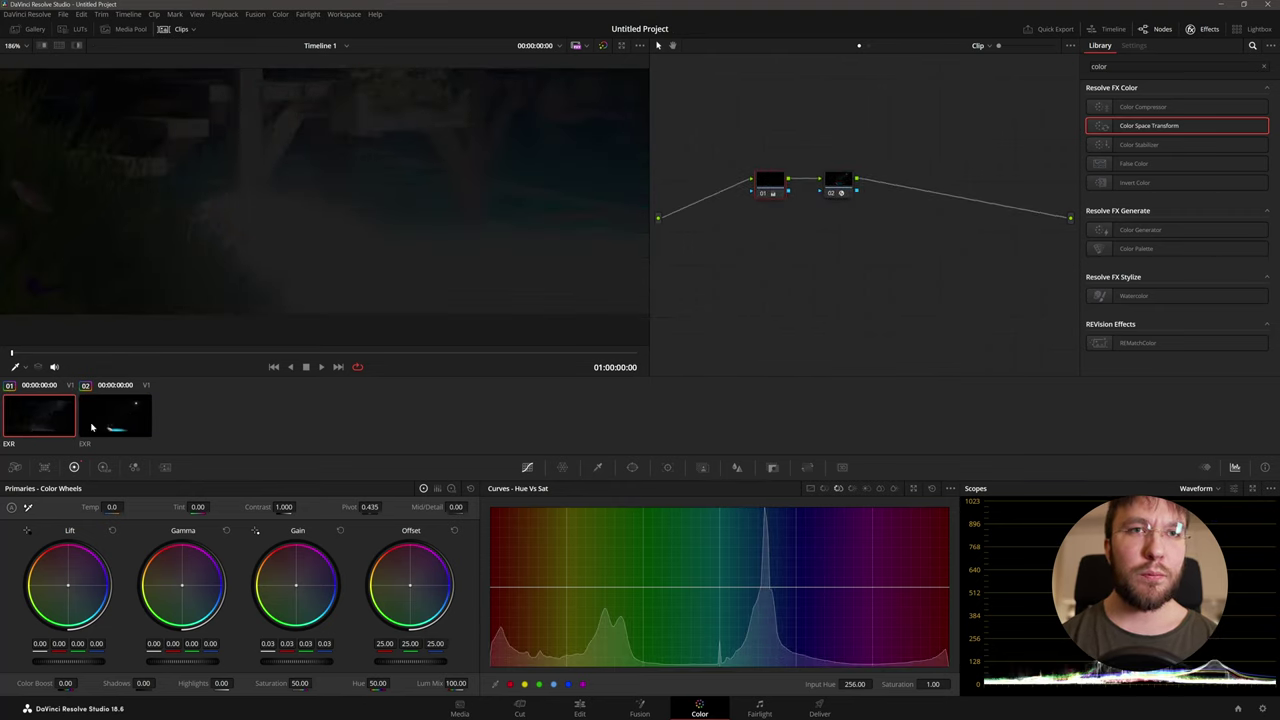
left_click(95, 427)
scroll(325, 281, "down", 8)
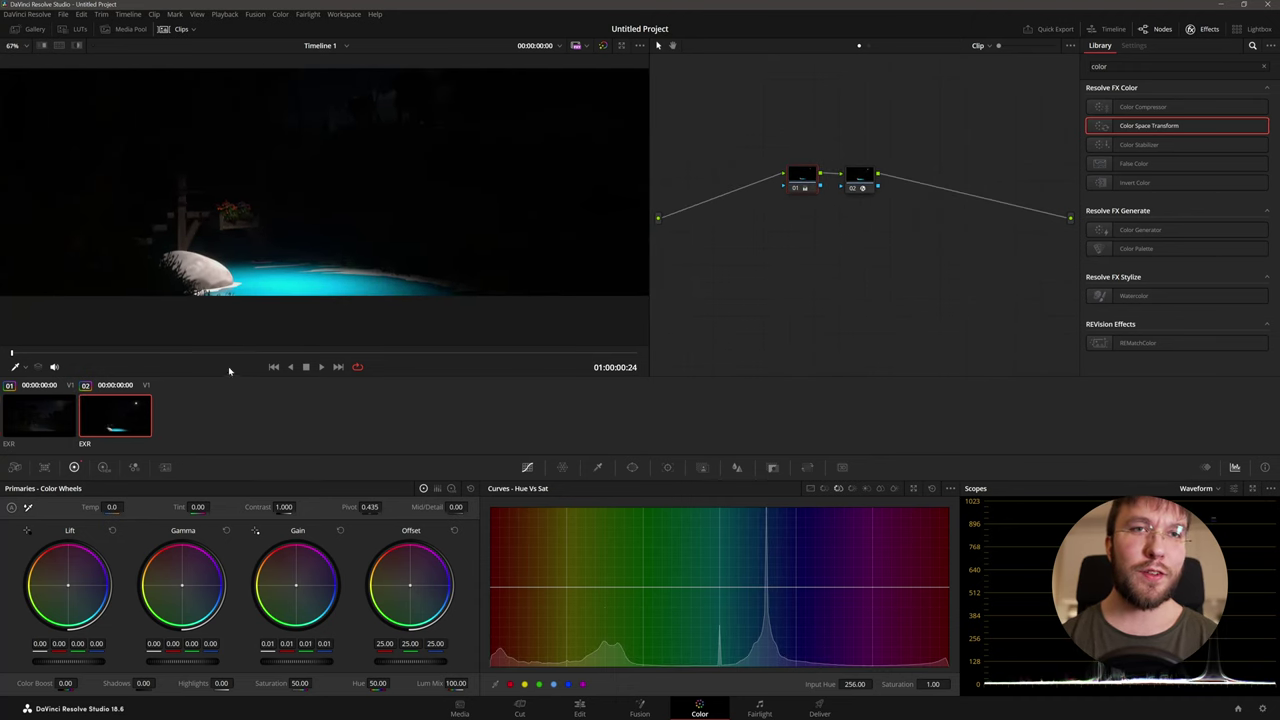
left_click(37, 419)
left_click(133, 422)
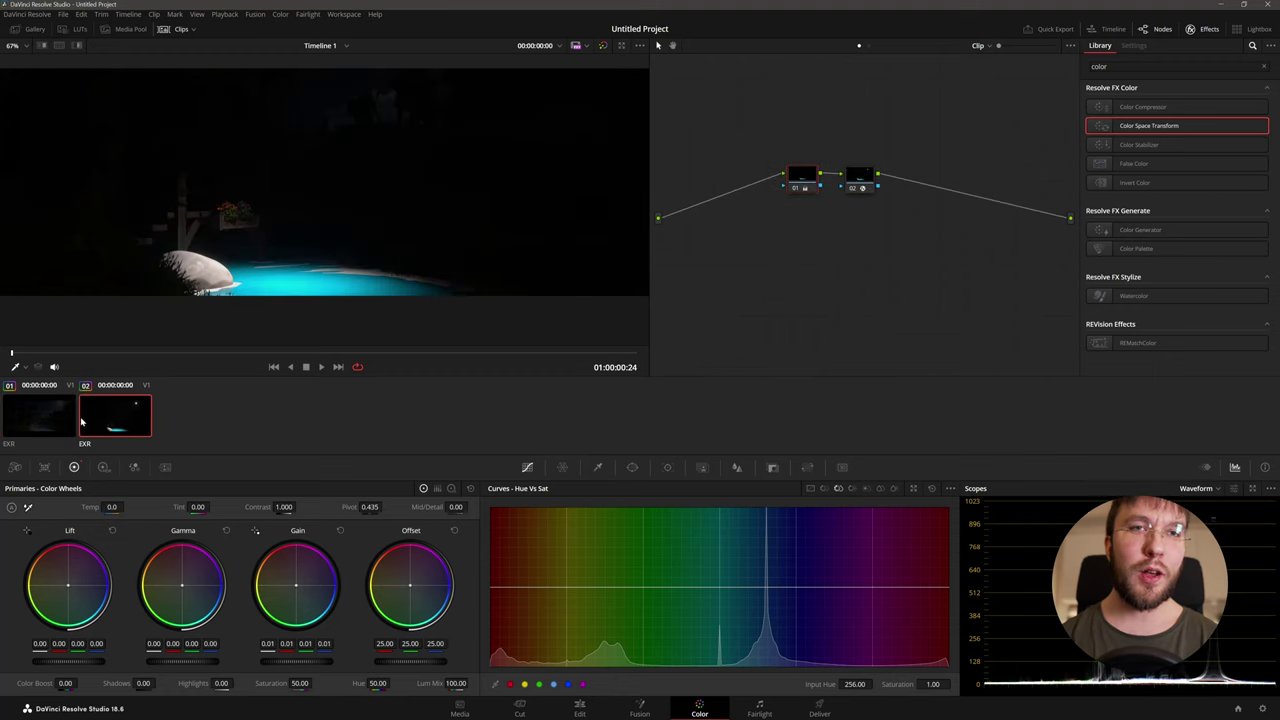
left_click(56, 422)
left_click(128, 421)
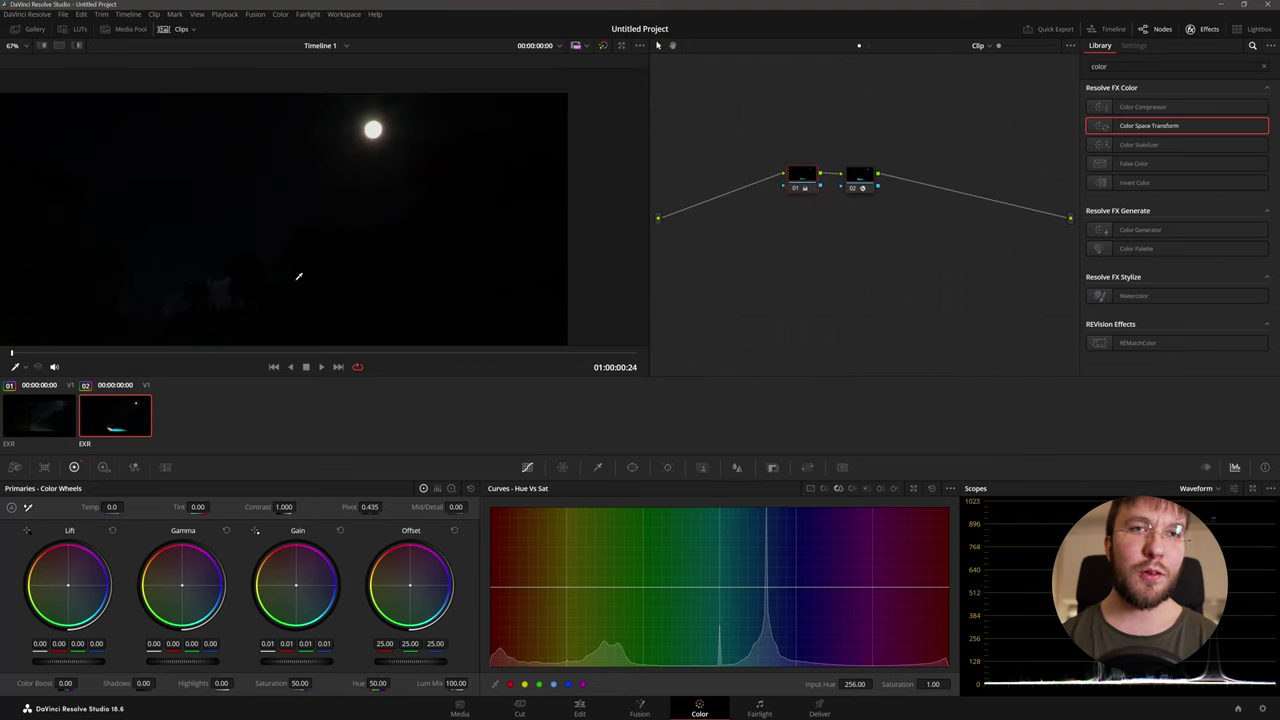
left_click(40, 410)
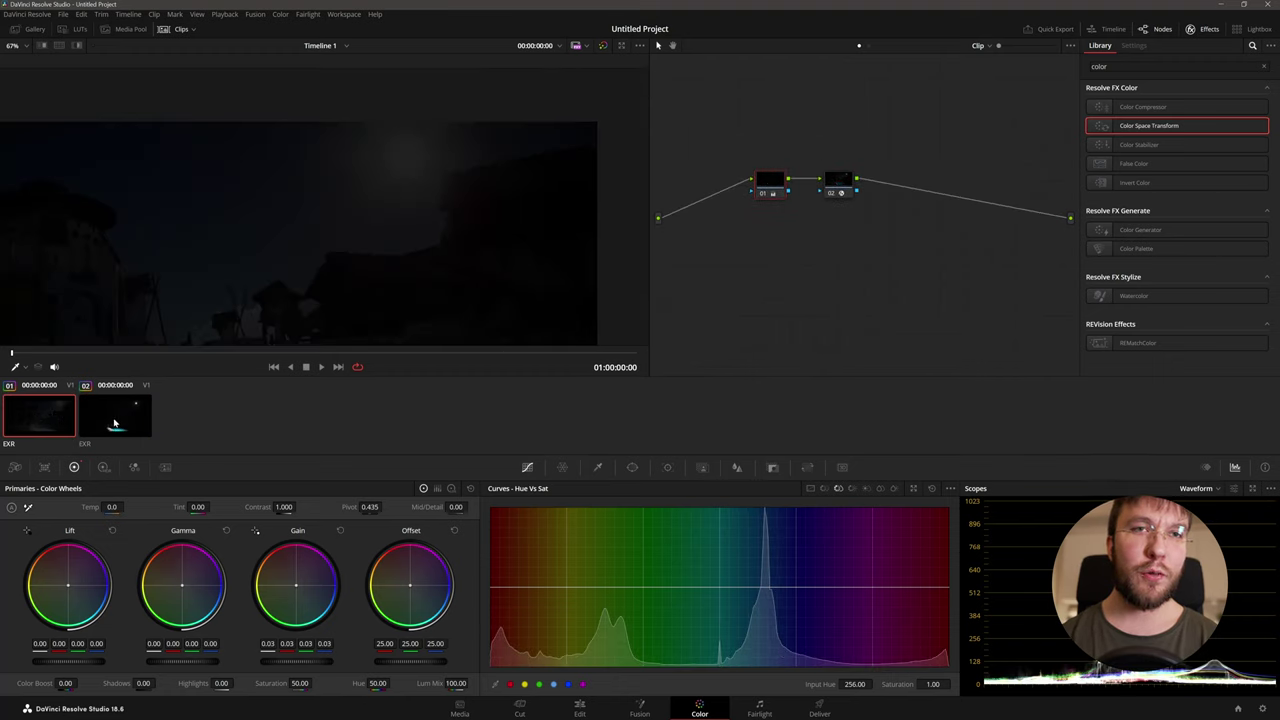
left_click(115, 423)
left_click(55, 427)
left_click(86, 425)
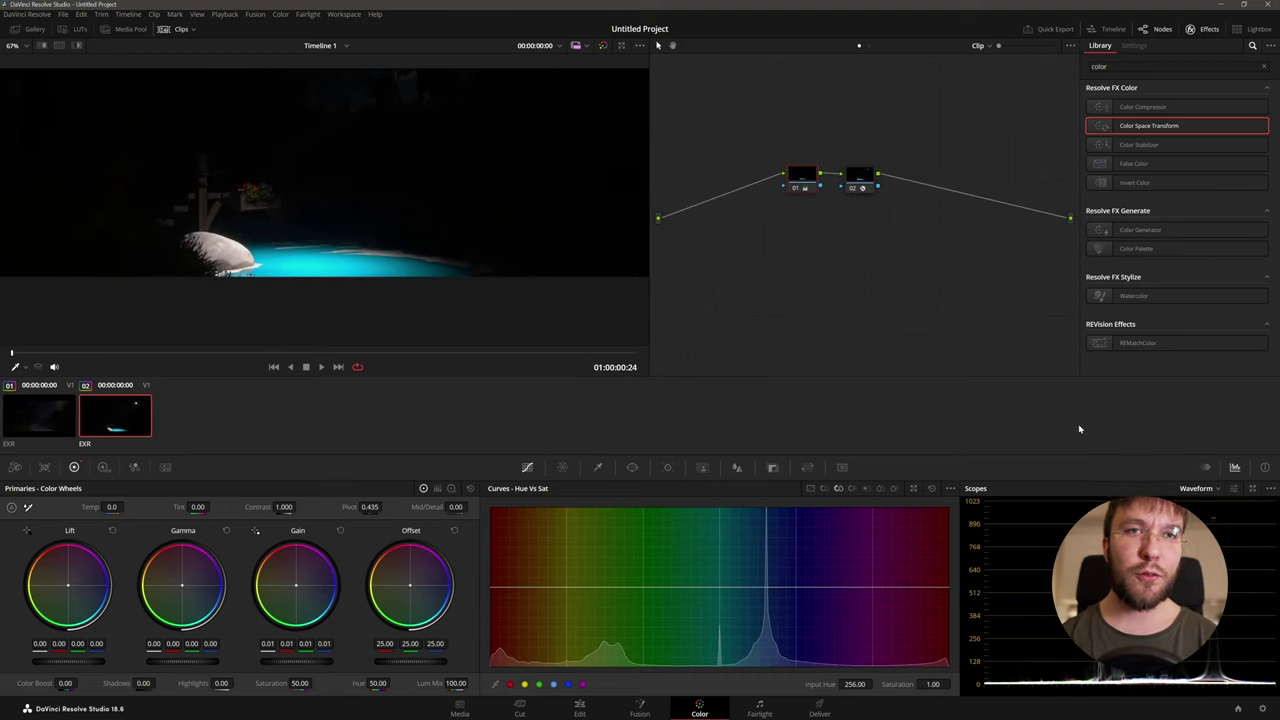
left_click(1197, 489)
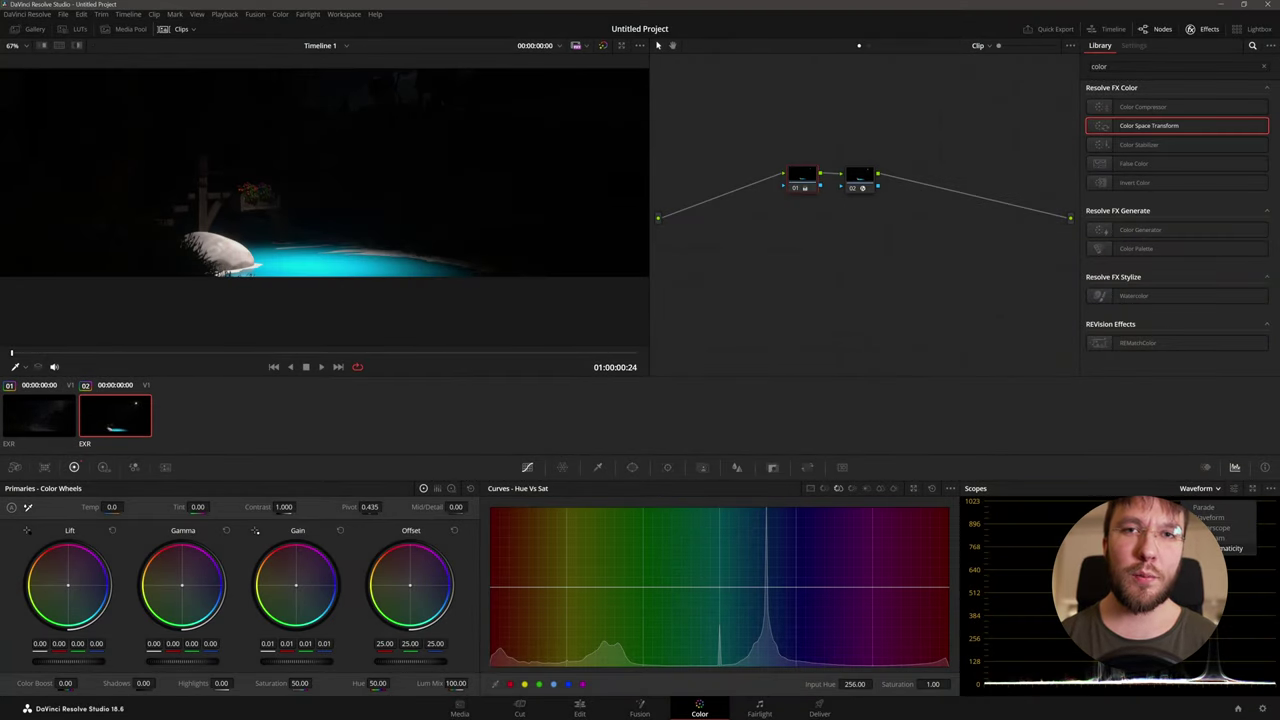
left_click(1230, 548)
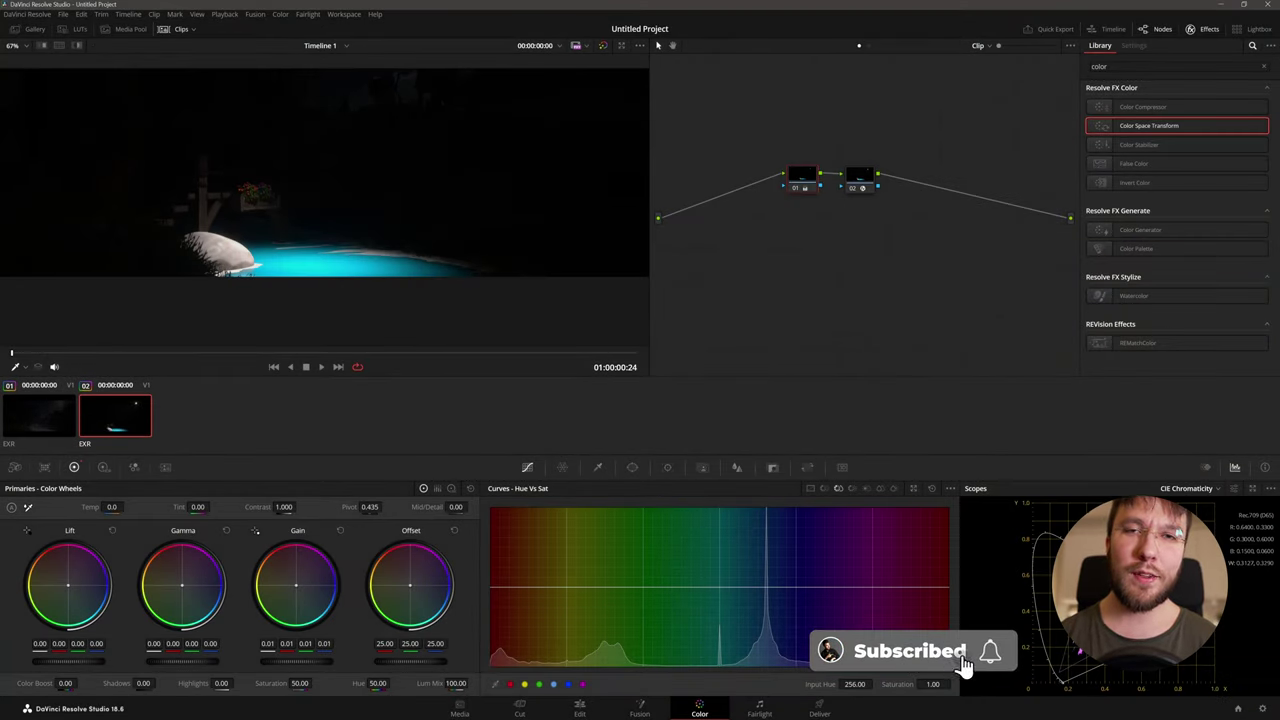